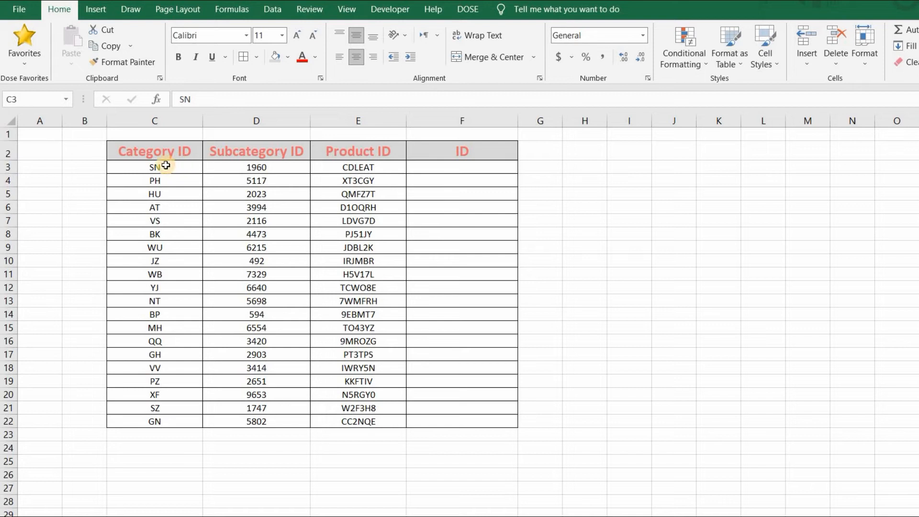
Enter a CONCAT formula in F3 that joins the category, subcategory and product IDs in C3:E3.
{"action": "left_click_drag", "start_coordinate": [350, 161], "coordinate": [347, 167]}
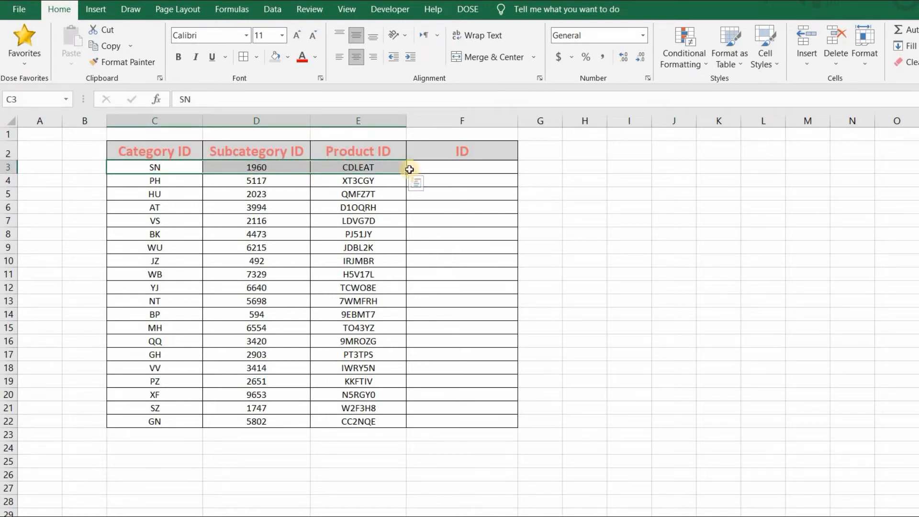
{"action": "left_click", "coordinate": [451, 168]}
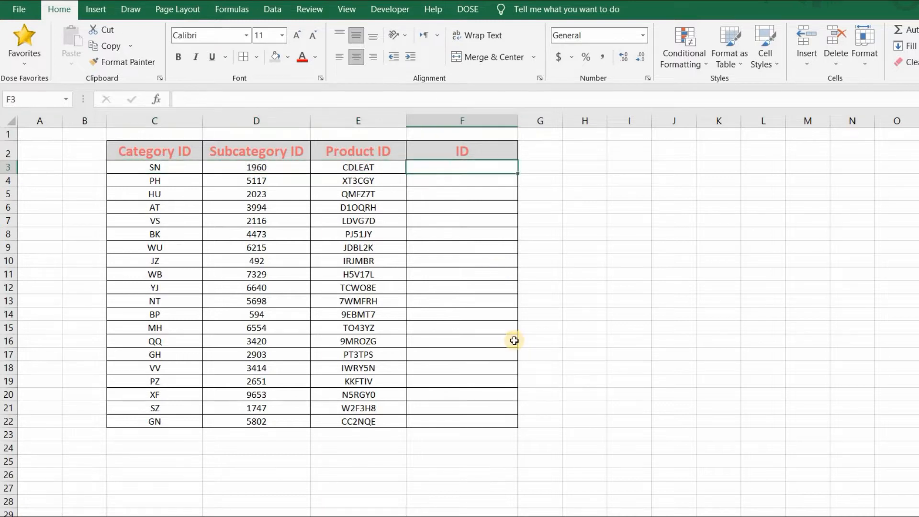
{"action": "type", "text": "=concat"}
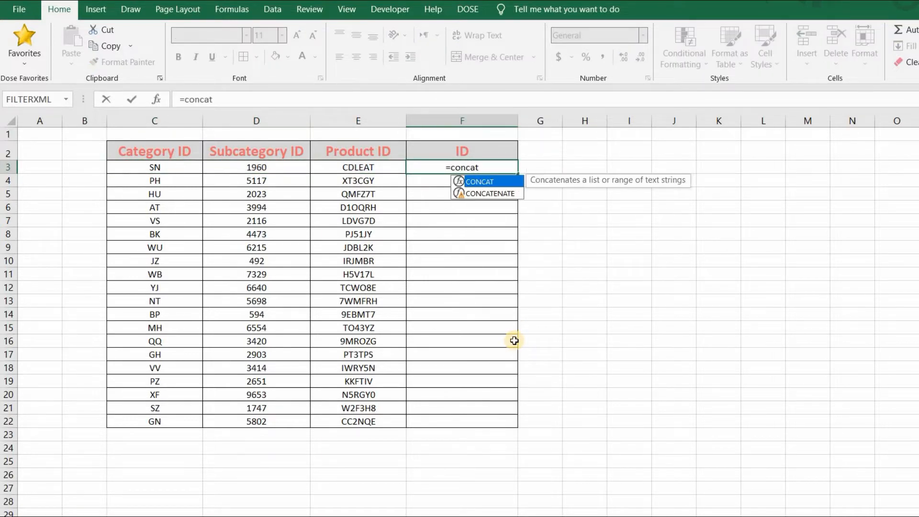
{"action": "type", "text": "("}
{"action": "left_click_drag", "start_coordinate": [194, 167], "coordinate": [327, 172]}
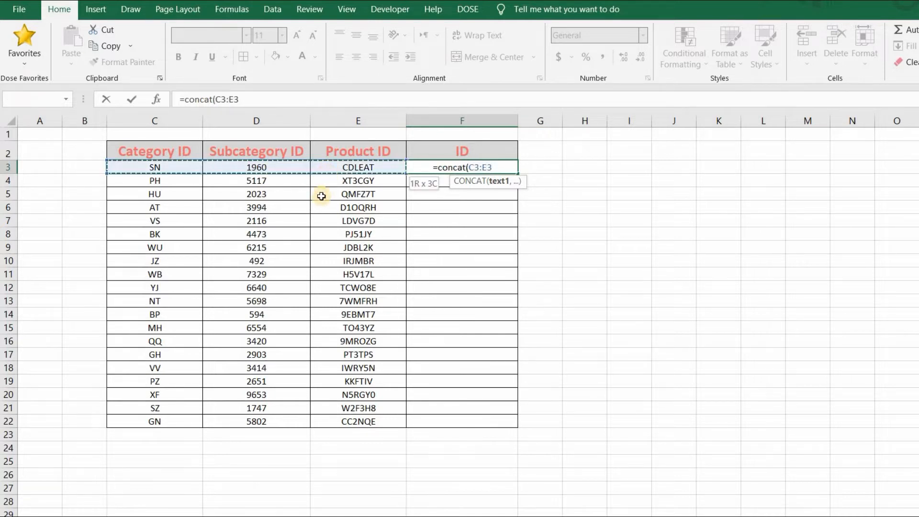
{"action": "type", "text": ")"}
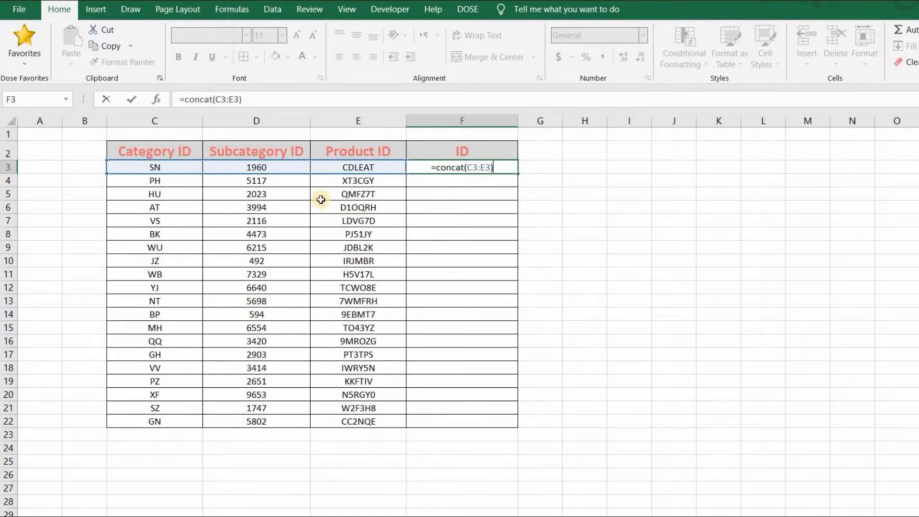
{"action": "key", "text": "Return"}
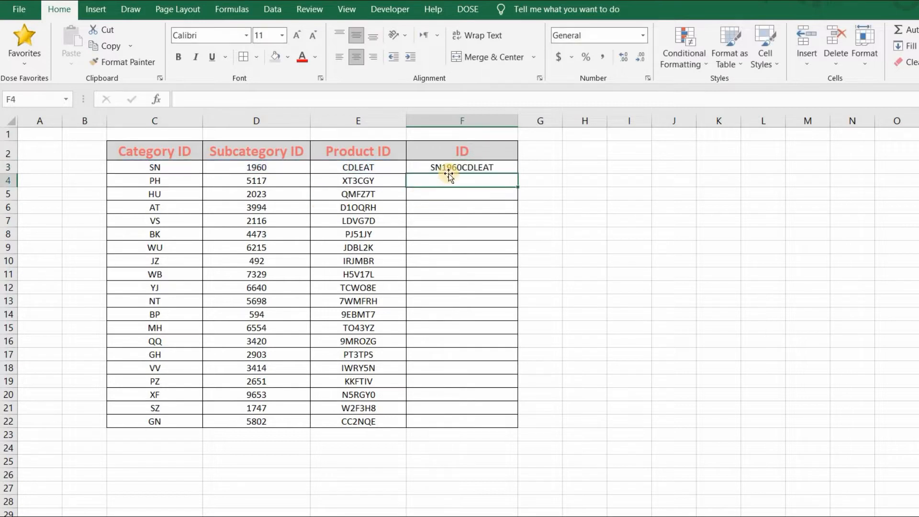
Fill the CONCAT formula from F3 down the ID column to F22.
{"action": "left_click", "coordinate": [432, 170]}
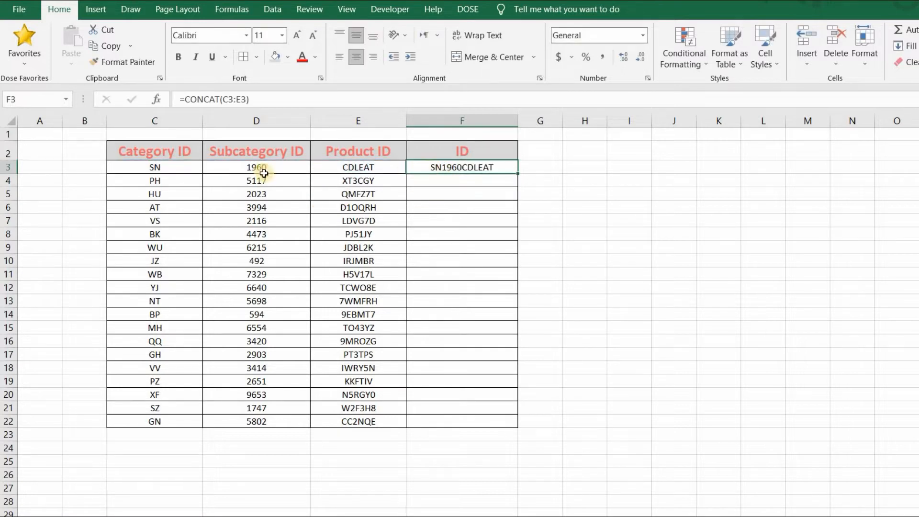
{"action": "left_click_drag", "start_coordinate": [154, 167], "coordinate": [383, 167]}
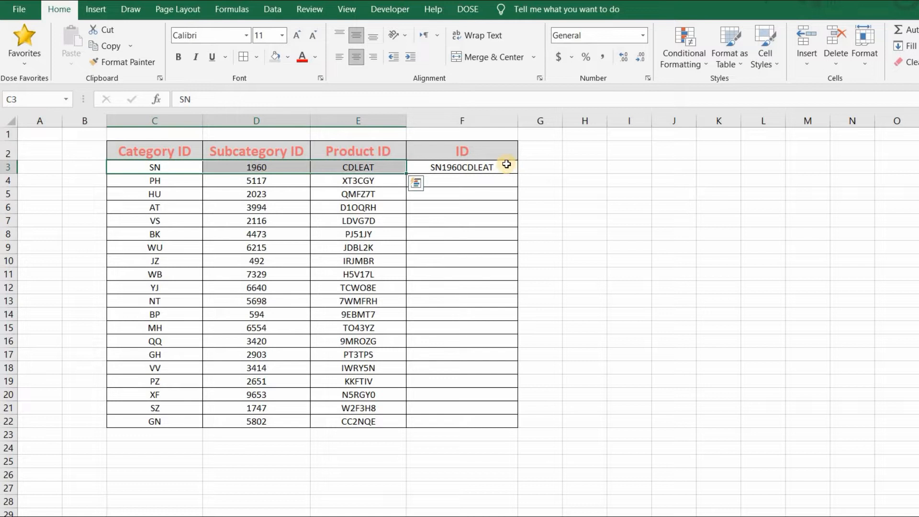
{"action": "left_click", "coordinate": [514, 170]}
{"action": "left_click_drag", "start_coordinate": [500, 312], "coordinate": [488, 427]}
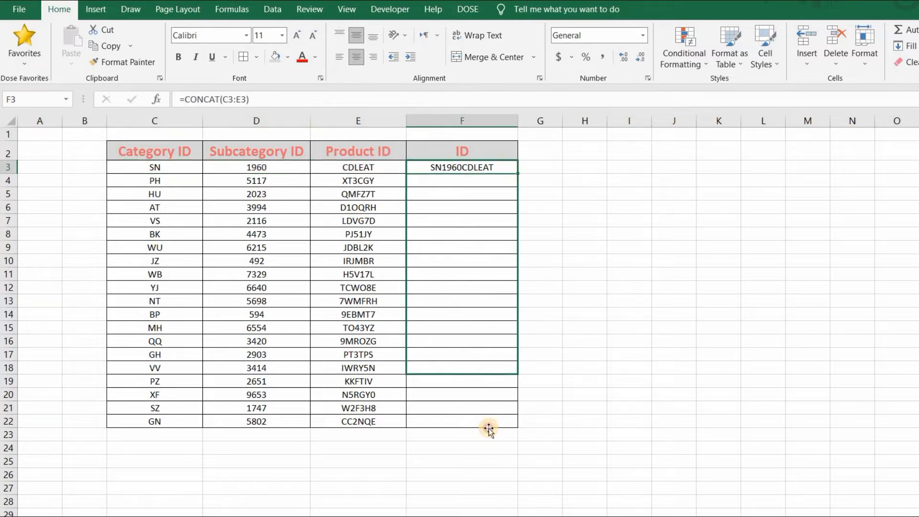
{"action": "left_click", "coordinate": [560, 248]}
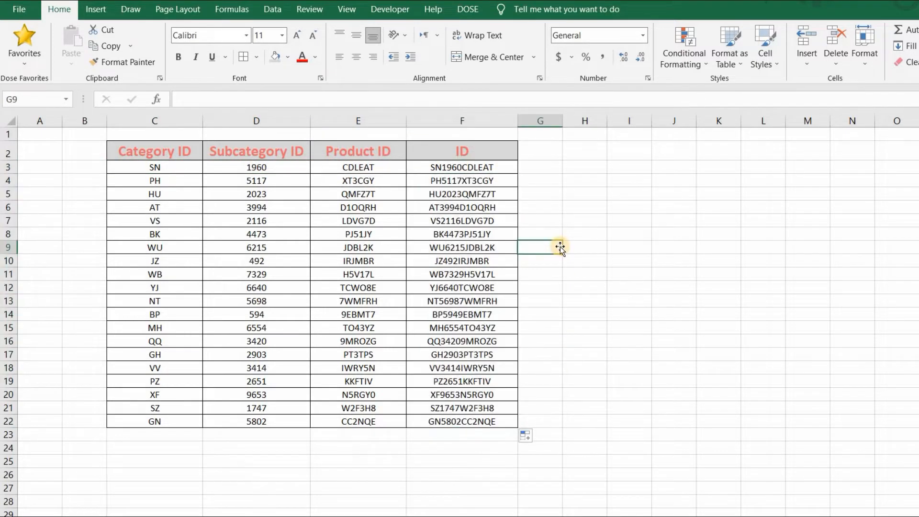
{"action": "left_click", "coordinate": [501, 168]}
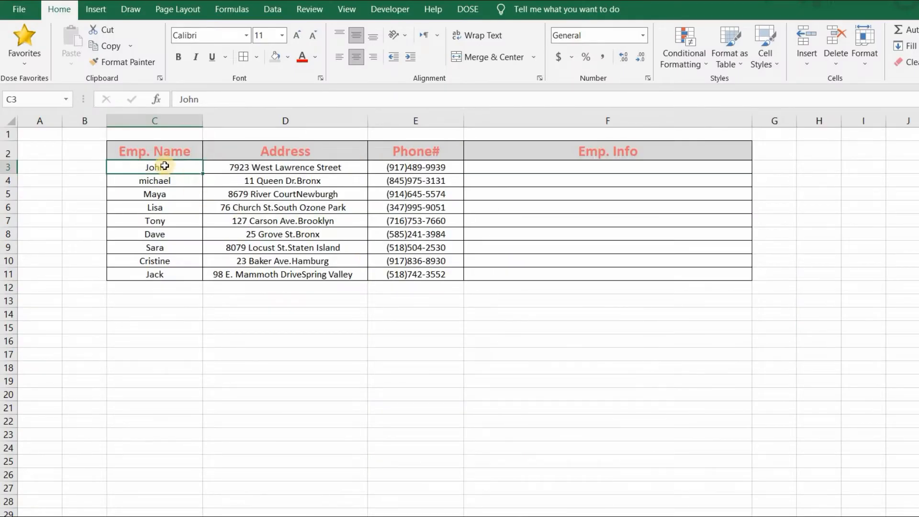
Start a TEXTJOIN formula in F3 under Emp. Info with a comma and space ", " as the delimiter.
{"action": "key", "text": "Right"}
{"action": "key", "text": "Right"}
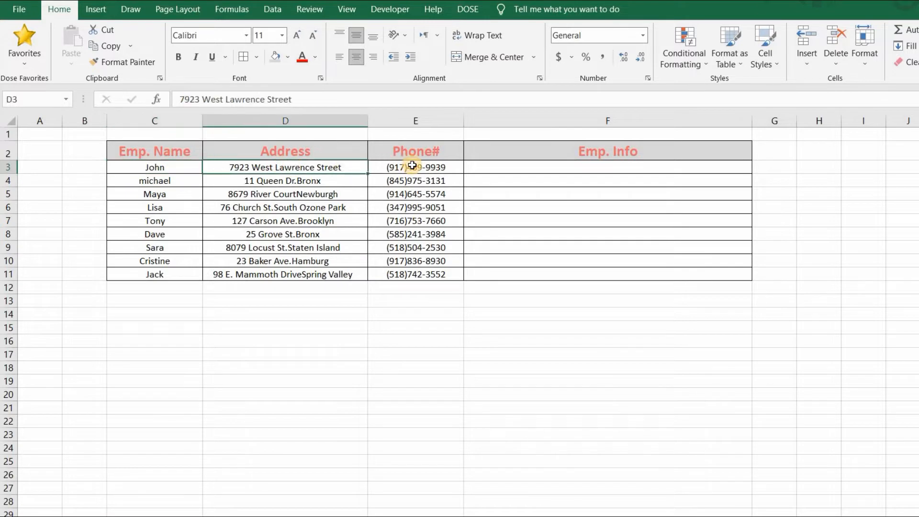
{"action": "left_click_drag", "start_coordinate": [190, 168], "coordinate": [393, 168]}
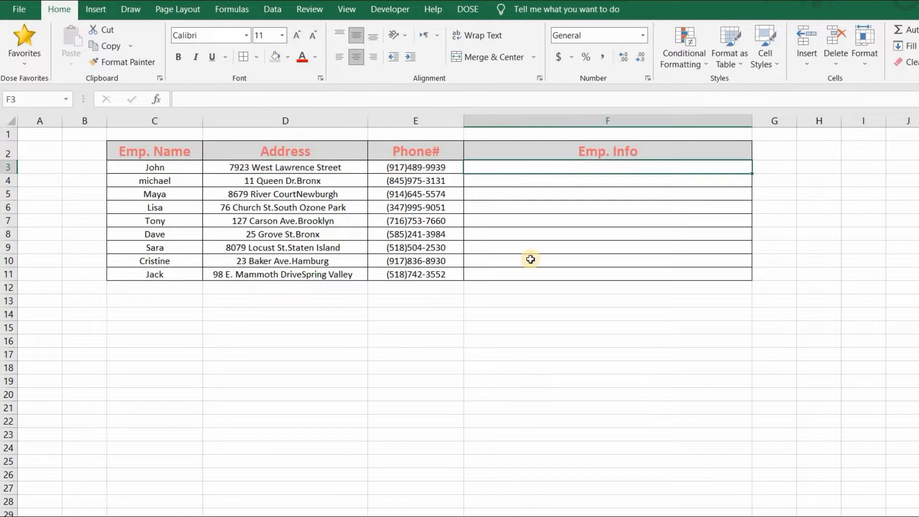
{"action": "type", "text": "=text"}
{"action": "key", "text": "Down"}
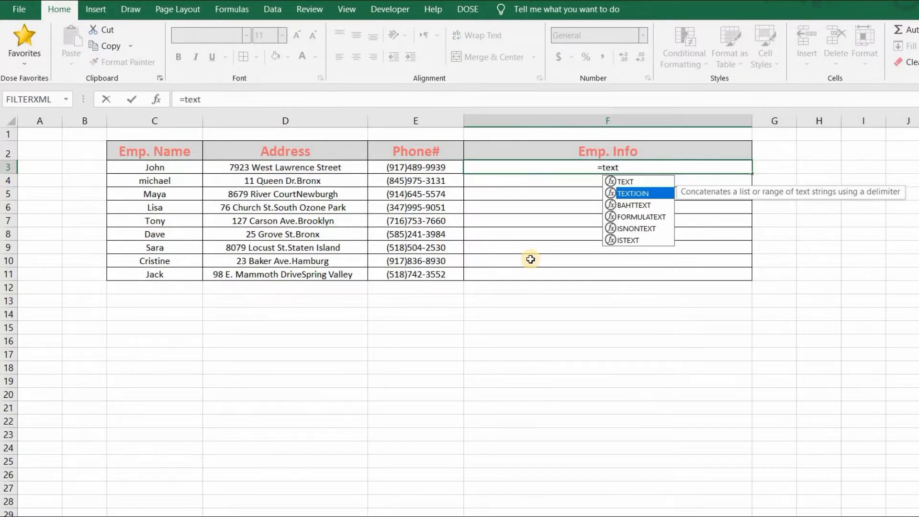
{"action": "double_click", "coordinate": [639, 195]}
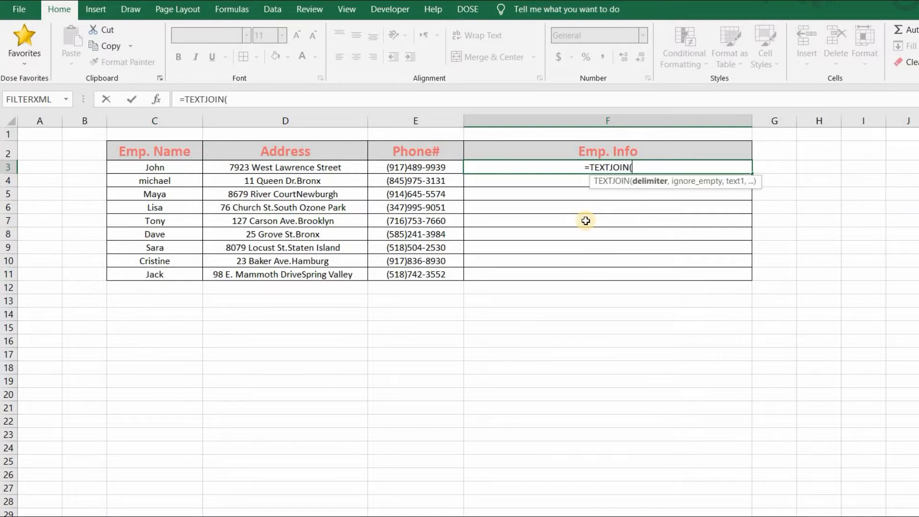
{"action": "type", "text": "\""}
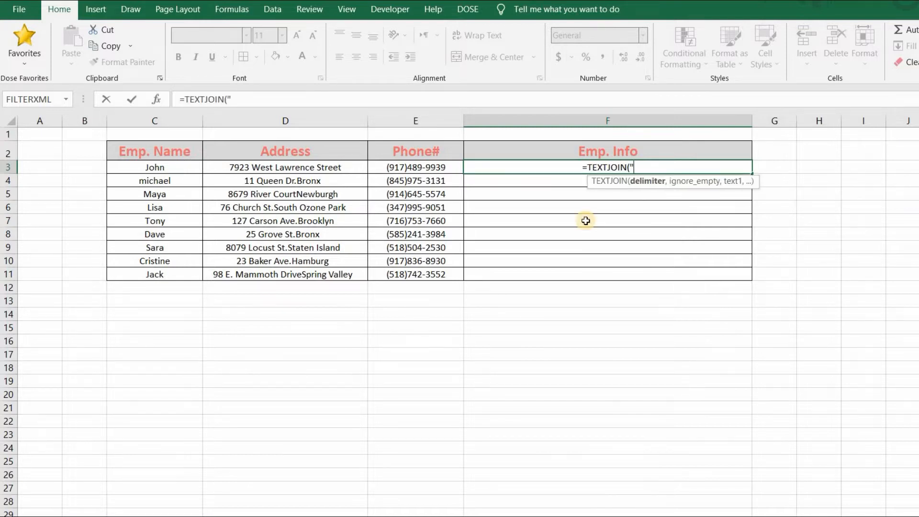
{"action": "type", "text": "\", \","}
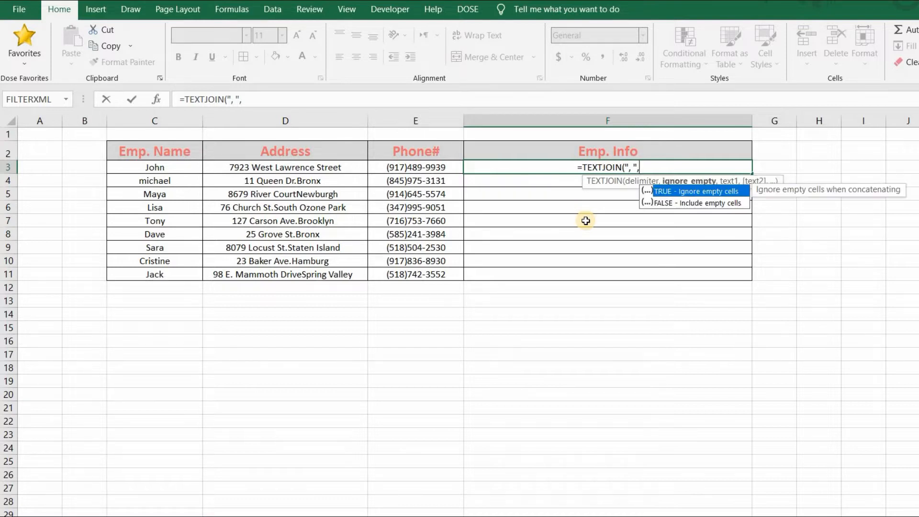
Complete the TEXTJOIN formula in F3 with TRUE to ignore empty cells and C3:E3 as the text range.
{"action": "double_click", "coordinate": [701, 191]}
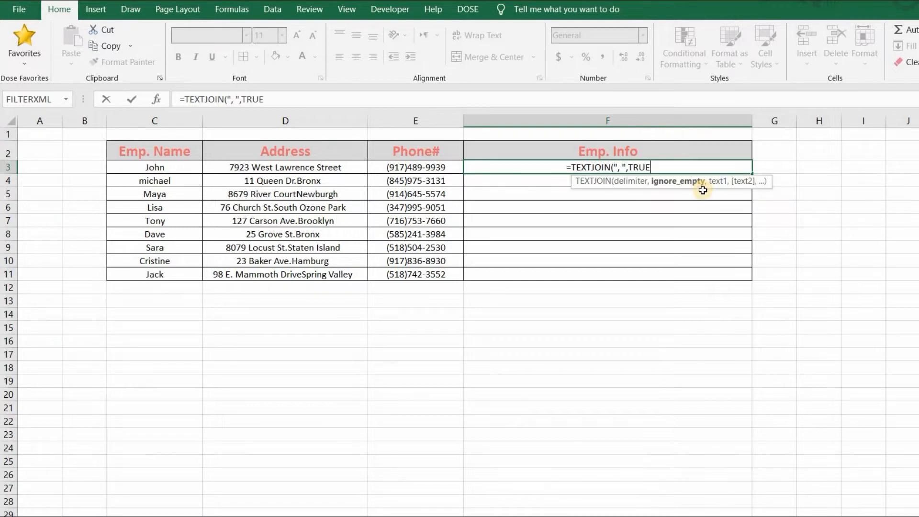
{"action": "type", "text": ","}
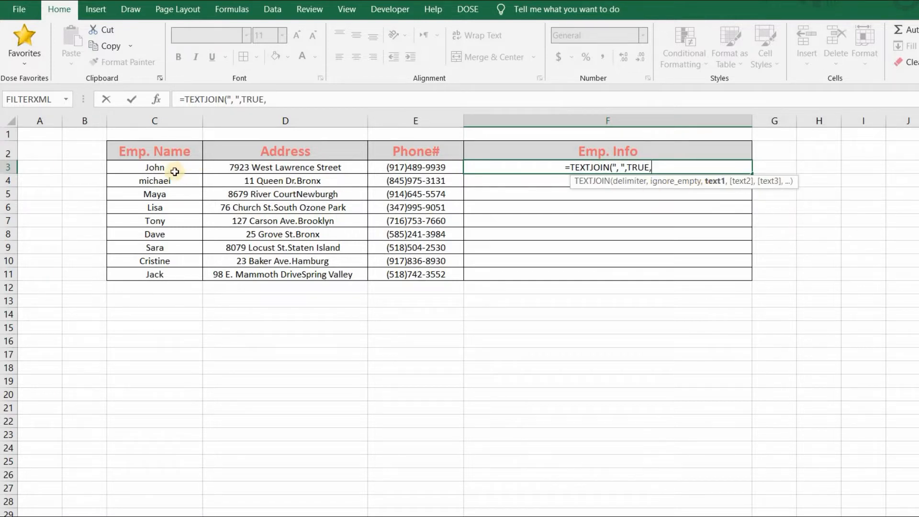
{"action": "left_click_drag", "start_coordinate": [170, 168], "coordinate": [450, 168]}
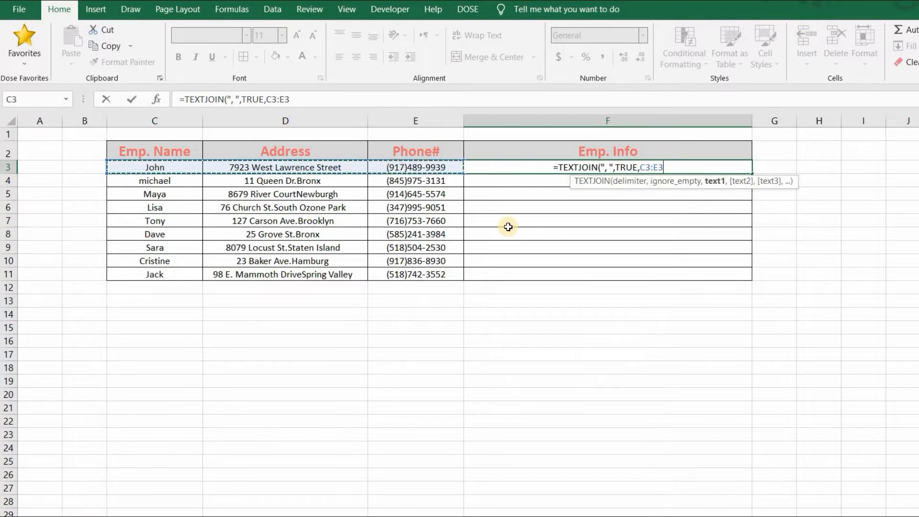
{"action": "type", "text": ")"}
{"action": "key", "text": "Return"}
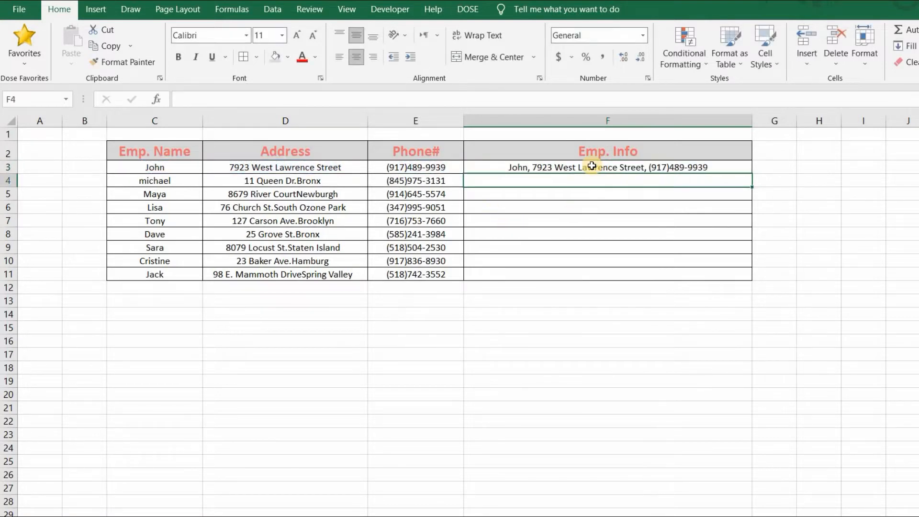
Fill the TEXTJOIN formula from F3 down the Emp. Info column to F11.
{"action": "left_click", "coordinate": [592, 166]}
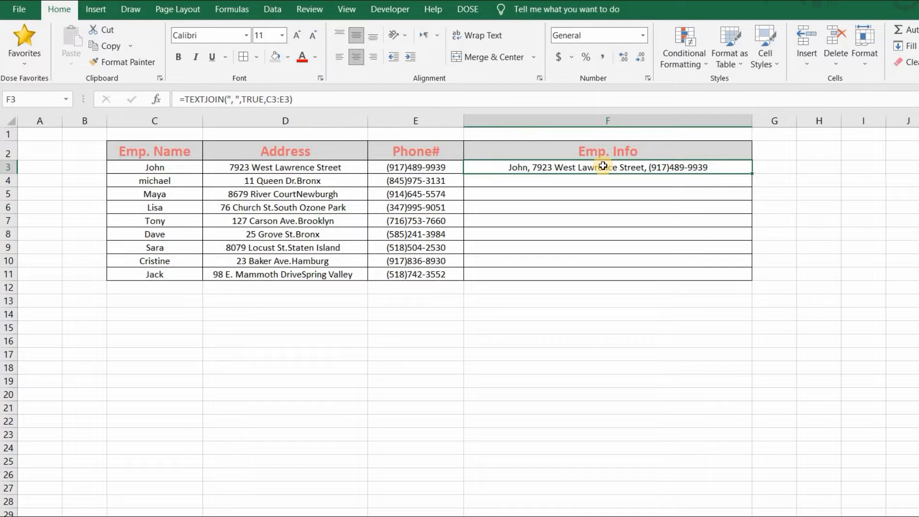
{"action": "left_click_drag", "start_coordinate": [752, 173], "coordinate": [749, 285]}
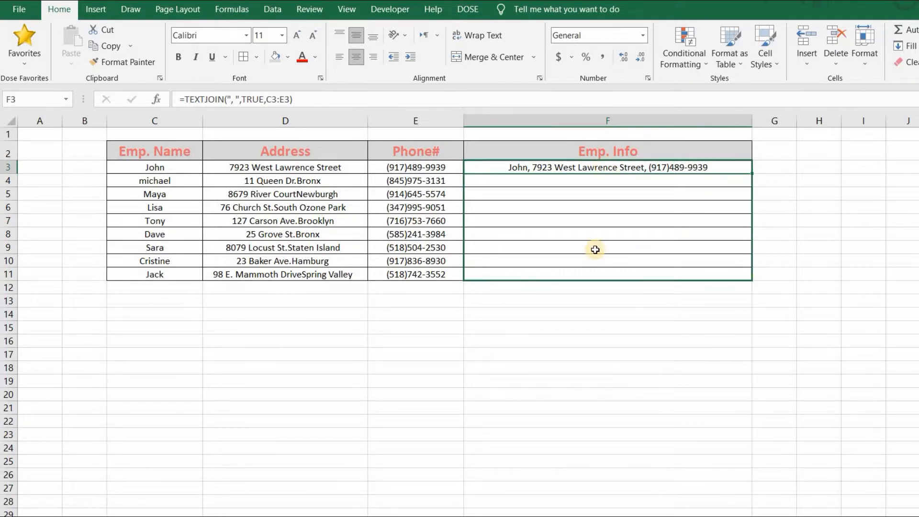
{"action": "left_click", "coordinate": [527, 166]}
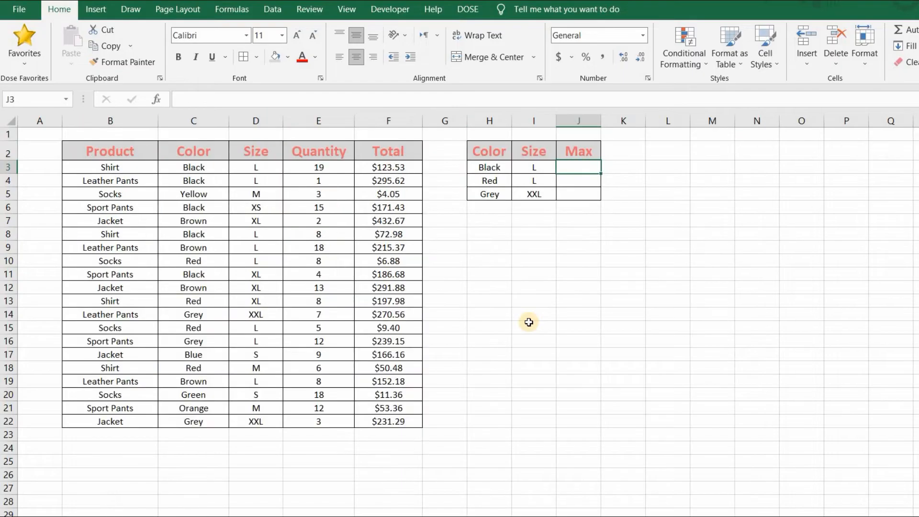
{"action": "left_click", "coordinate": [574, 169]}
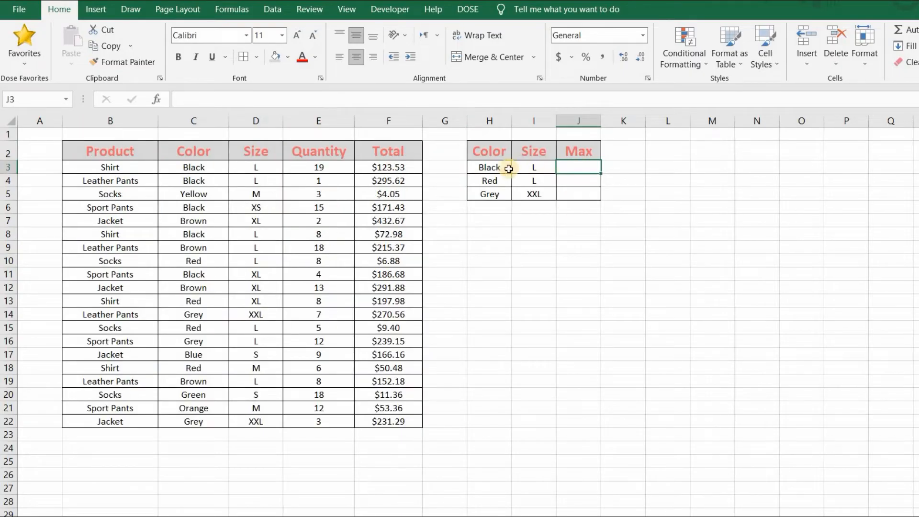
{"action": "left_click_drag", "start_coordinate": [510, 167], "coordinate": [522, 167]}
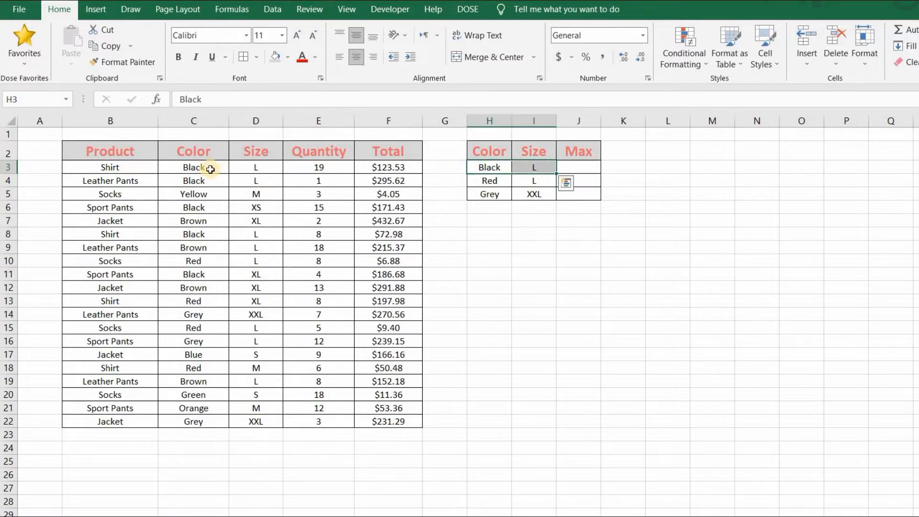
{"action": "left_click_drag", "start_coordinate": [206, 168], "coordinate": [251, 415]}
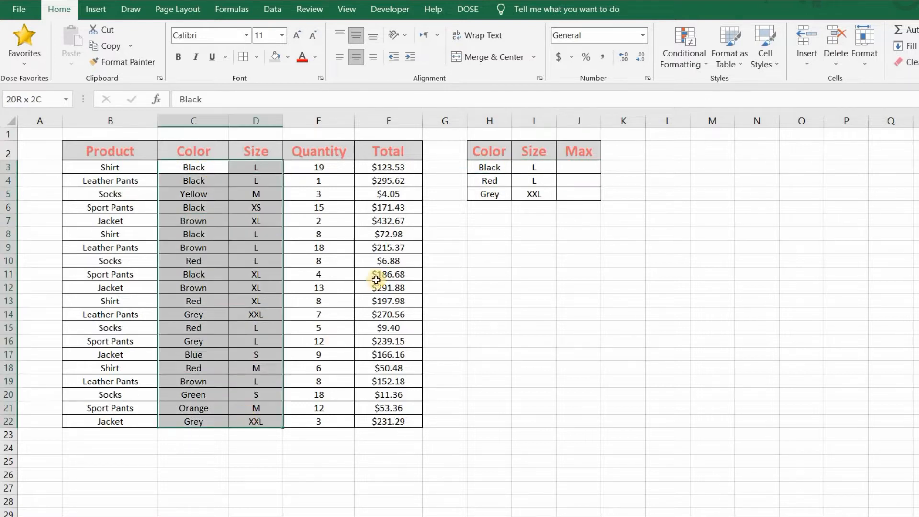
{"action": "left_click_drag", "start_coordinate": [412, 167], "coordinate": [389, 421]}
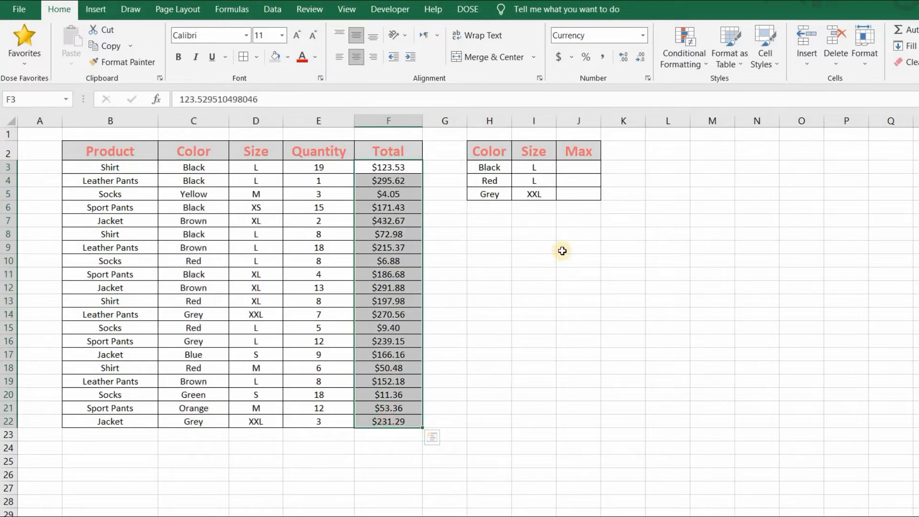
Start a MAXIFS formula in J3 under Max with the Total values F3:F22 as the max range.
{"action": "left_click", "coordinate": [571, 166]}
{"action": "type", "text": "=maxi"}
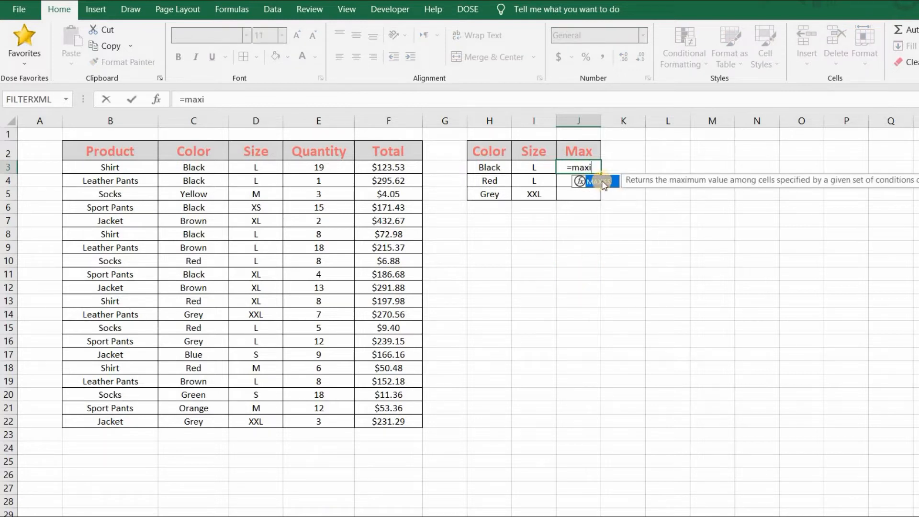
{"action": "key", "text": "Tab"}
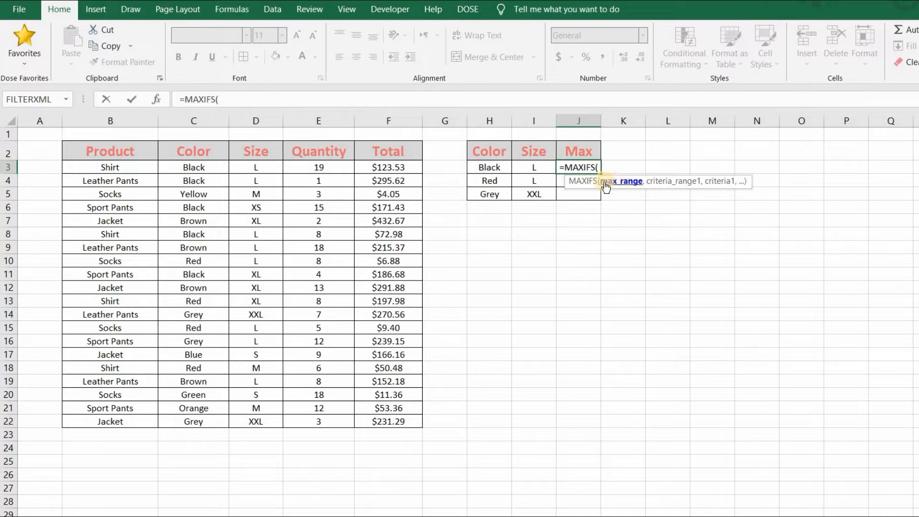
{"action": "left_click_drag", "start_coordinate": [399, 167], "coordinate": [393, 421]}
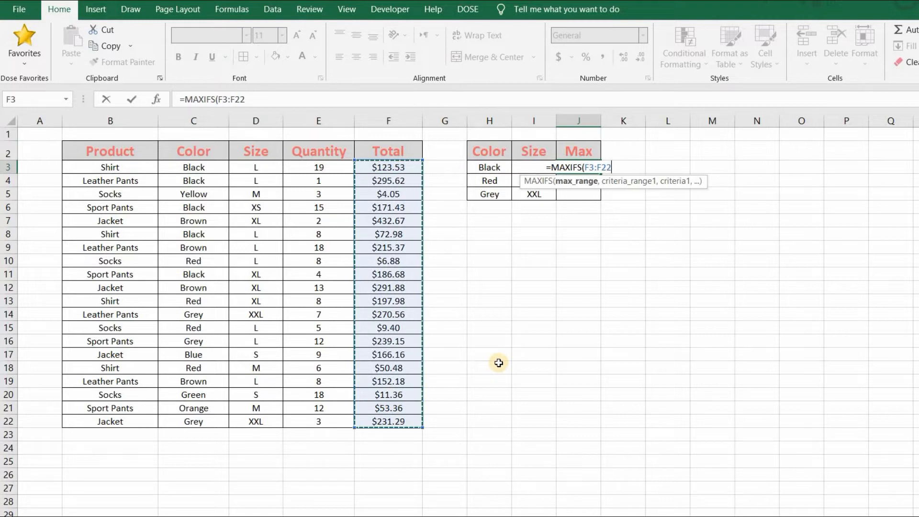
{"action": "type", "text": ","}
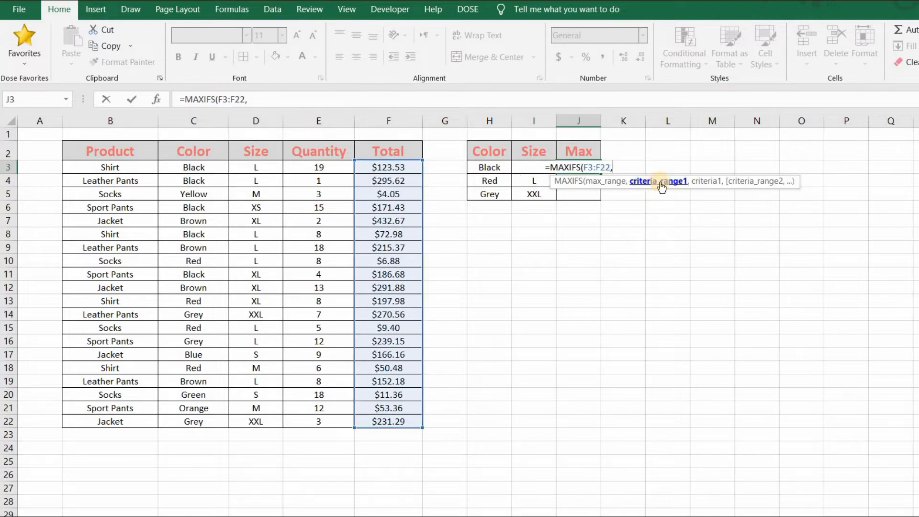
Add the Color column C3:C22 as the first criteria range and H3 as its criterion in the MAXIFS formula.
{"action": "left_click_drag", "start_coordinate": [211, 167], "coordinate": [200, 423]}
{"action": "type", "text": ","}
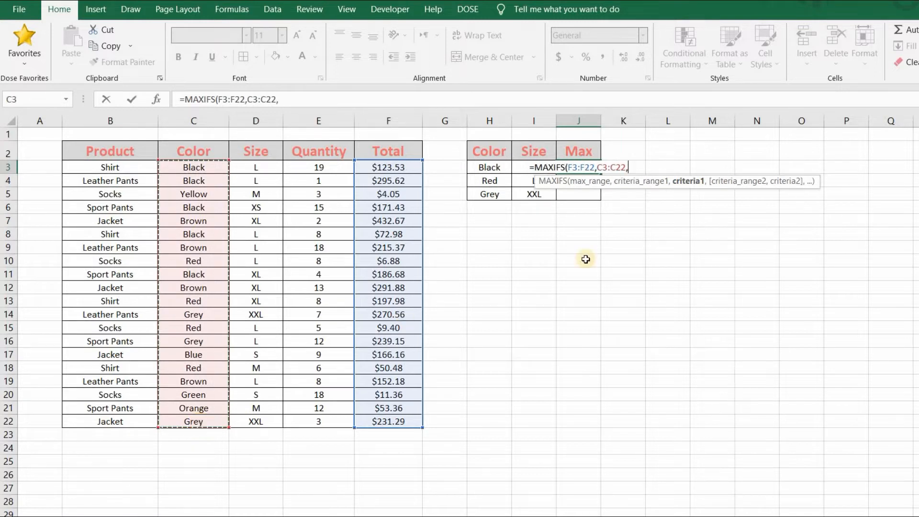
{"action": "left_click", "coordinate": [486, 167]}
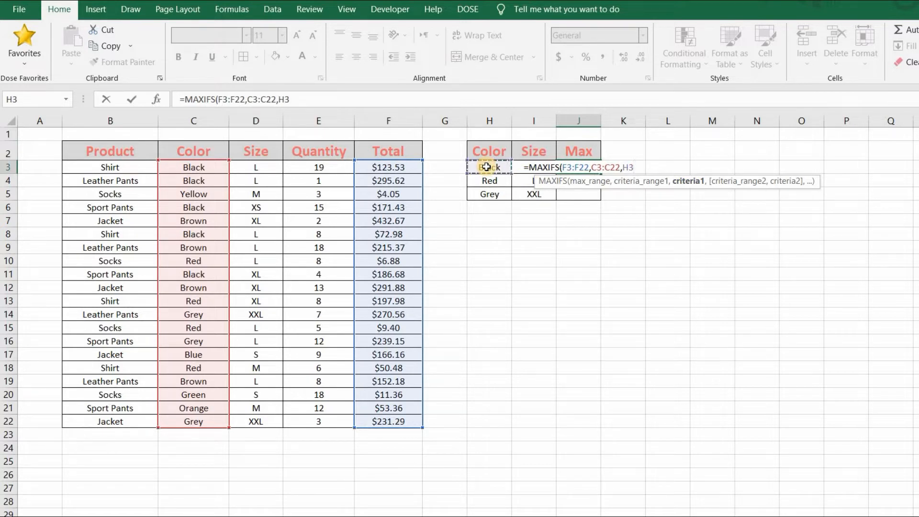
{"action": "type", "text": ","}
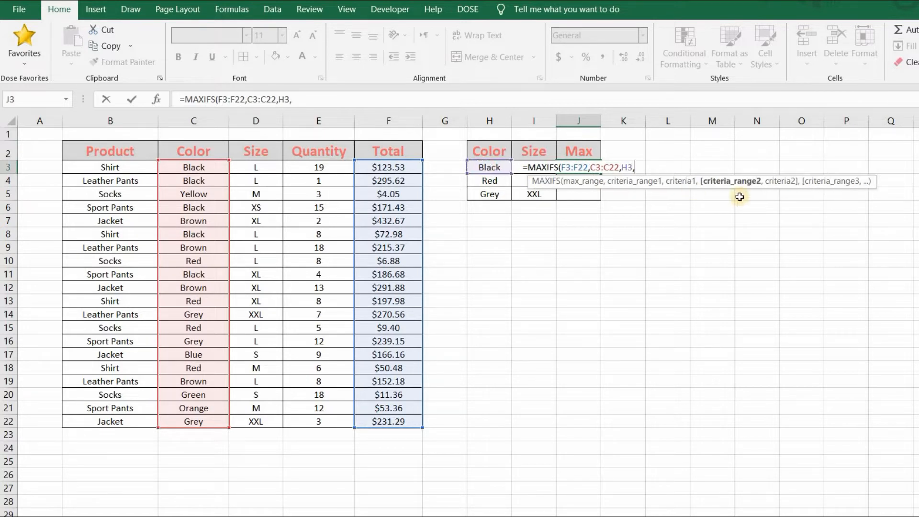
Complete the MAXIFS formula in J3 with the Size column D3:D22 as second criteria range and I3 as its criterion.
{"action": "left_click_drag", "start_coordinate": [267, 169], "coordinate": [255, 421]}
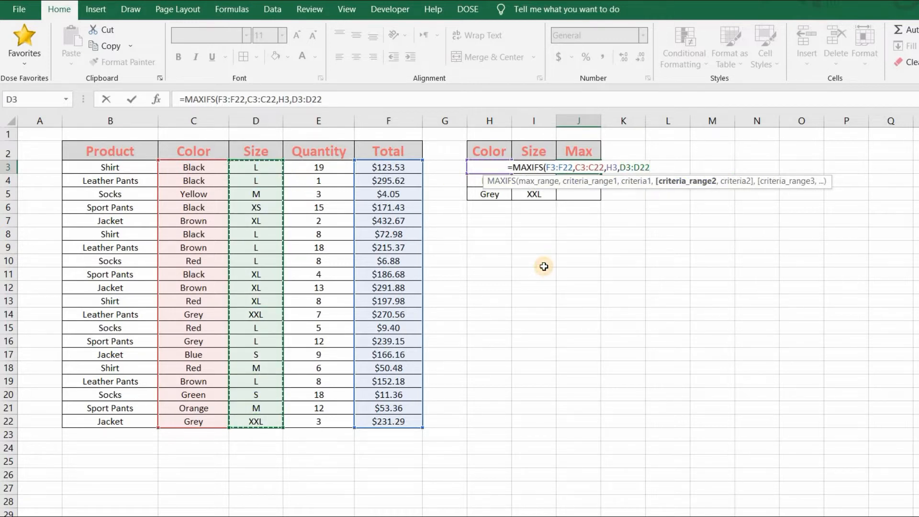
{"action": "type", "text": ","}
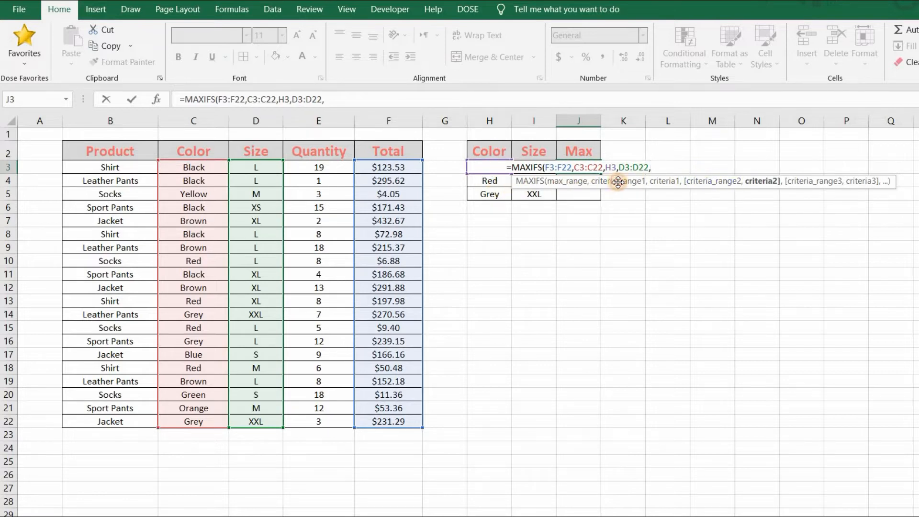
{"action": "left_click", "coordinate": [537, 172]}
{"action": "key", "text": "Left"}
{"action": "key", "text": "Right"}
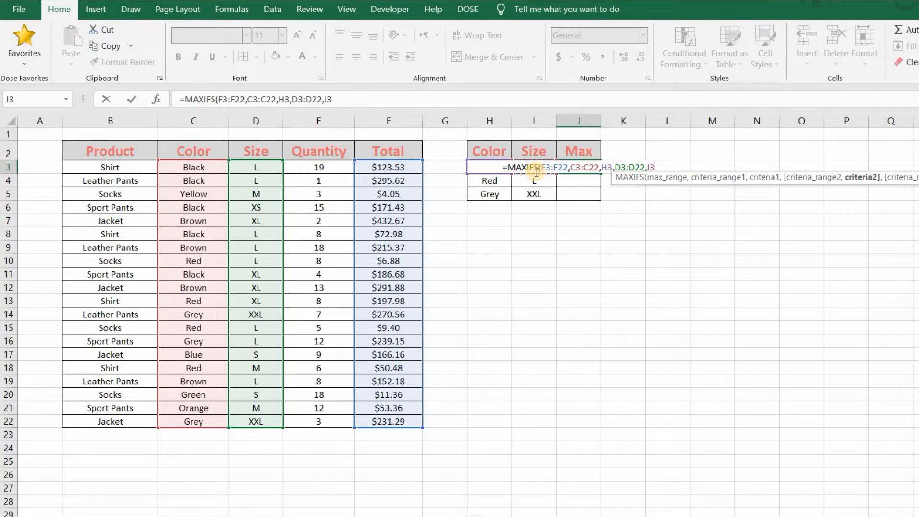
{"action": "type", "text": ")"}
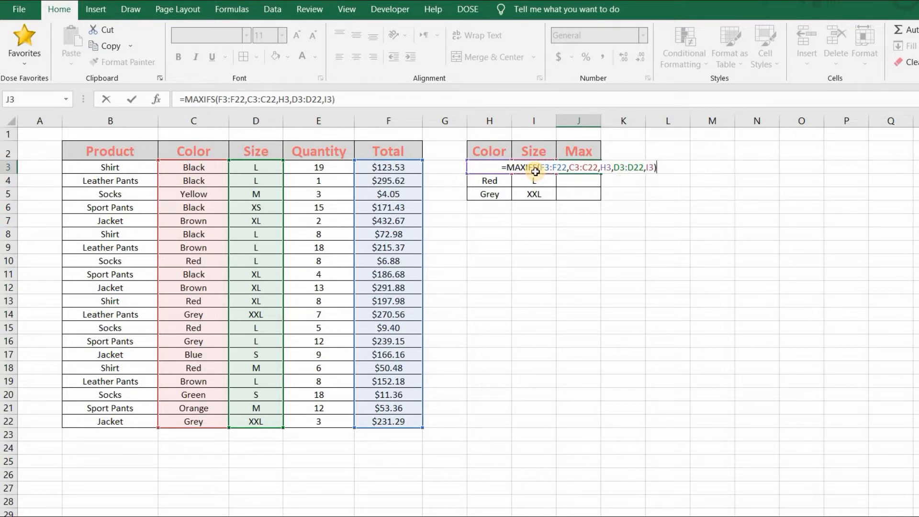
{"action": "key", "text": "Return"}
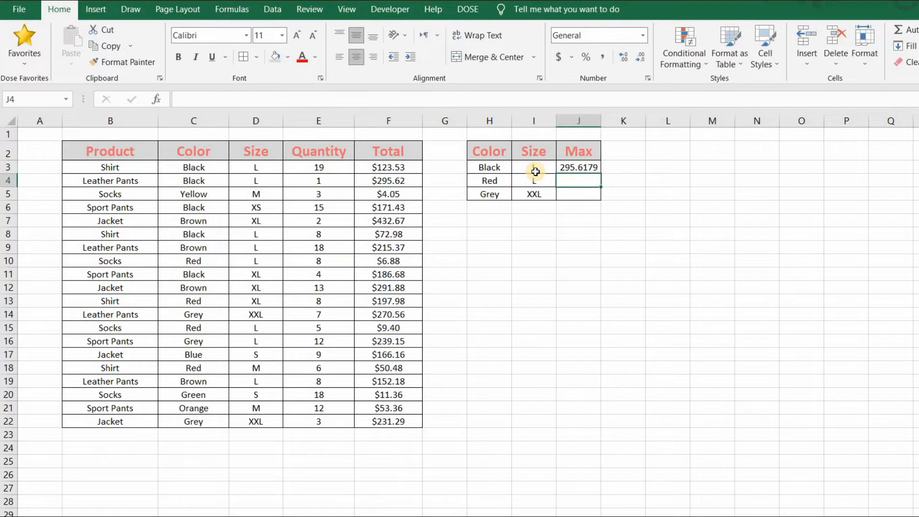
Compare the Max result for Black, size L with the matching Leather Pants row in the product table.
{"action": "left_click", "coordinate": [579, 167]}
{"action": "left_click_drag", "start_coordinate": [491, 167], "coordinate": [588, 170]}
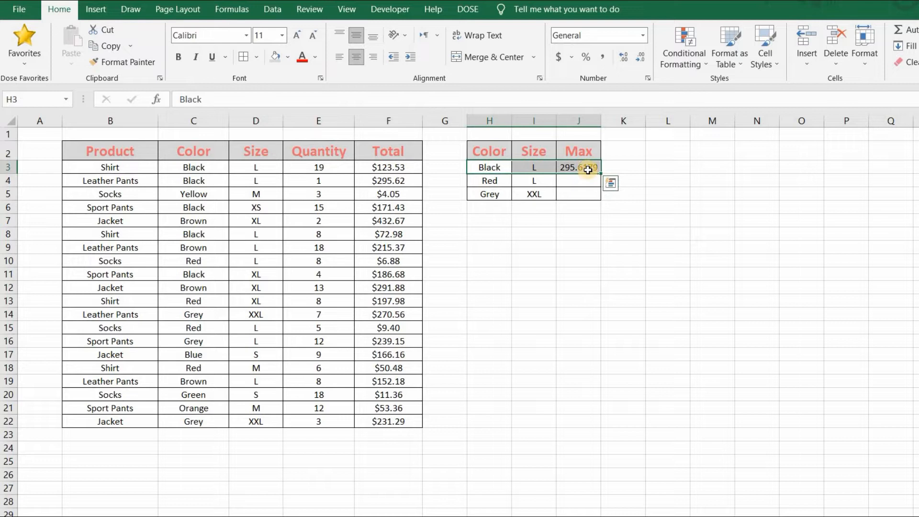
{"action": "left_click", "coordinate": [588, 170]}
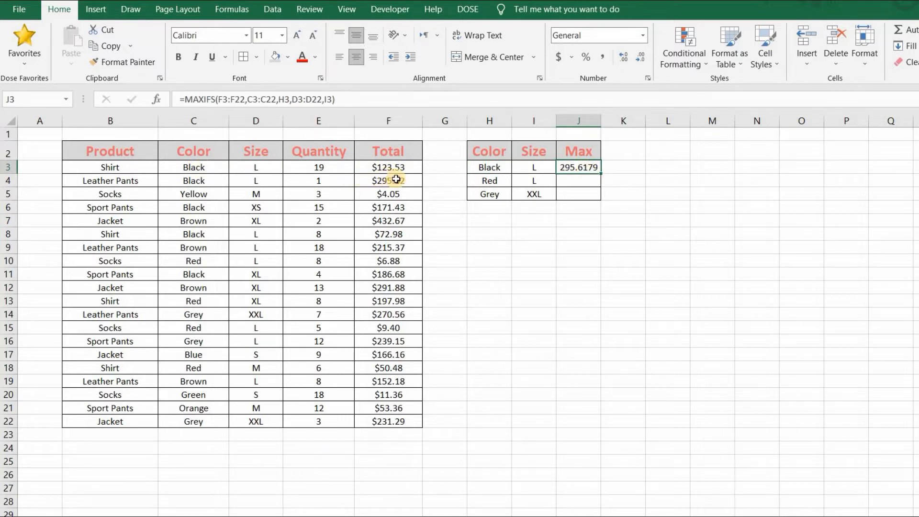
{"action": "left_click", "coordinate": [367, 179]}
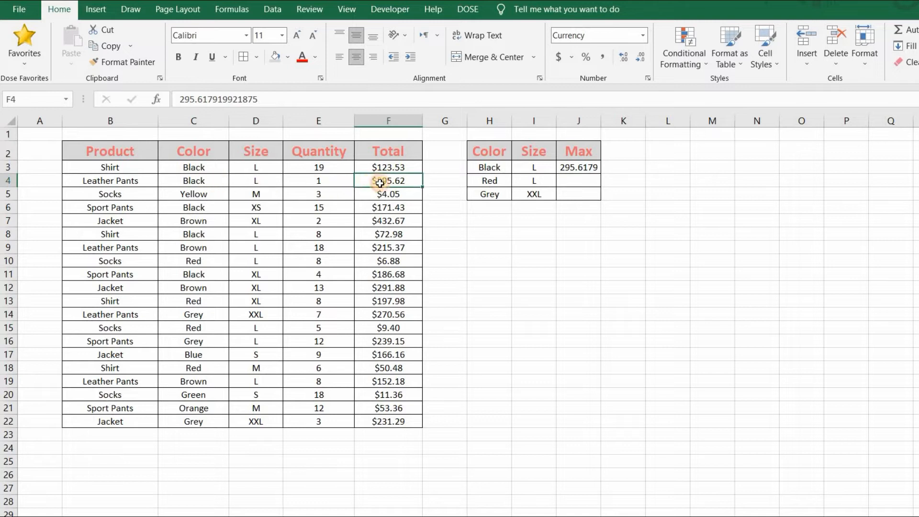
{"action": "left_click_drag", "start_coordinate": [193, 180], "coordinate": [403, 181]}
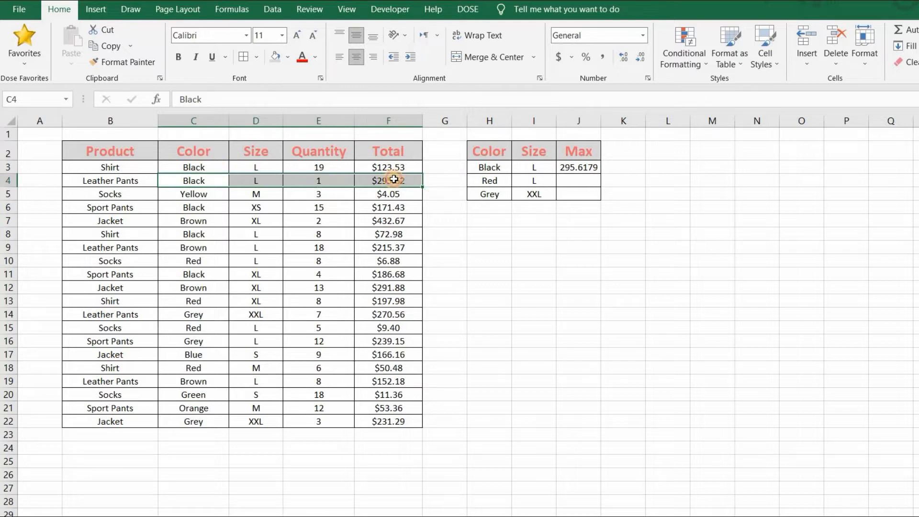
{"action": "left_click", "coordinate": [402, 168]}
Fill the MAXIFS formula from J3 down the Max column to J5.
{"action": "left_click", "coordinate": [598, 171]}
{"action": "left_click_drag", "start_coordinate": [601, 173], "coordinate": [601, 197]}
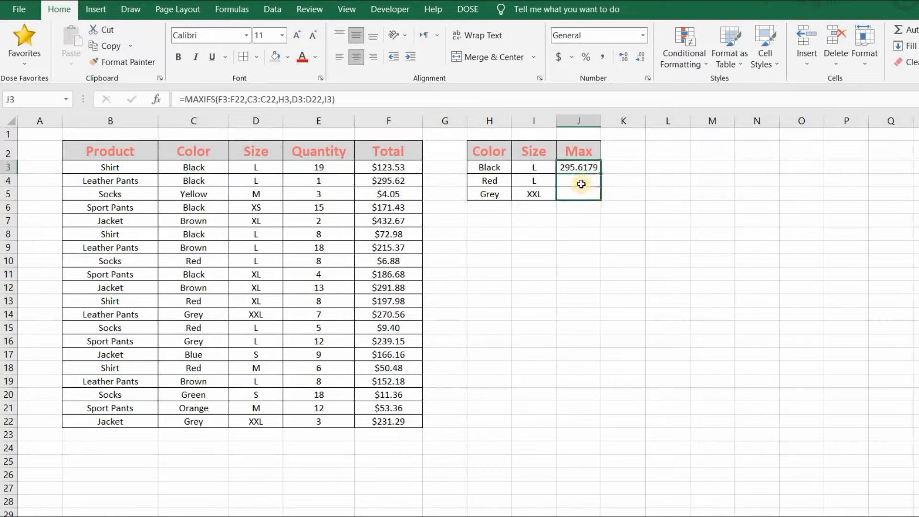
{"action": "left_click", "coordinate": [581, 196]}
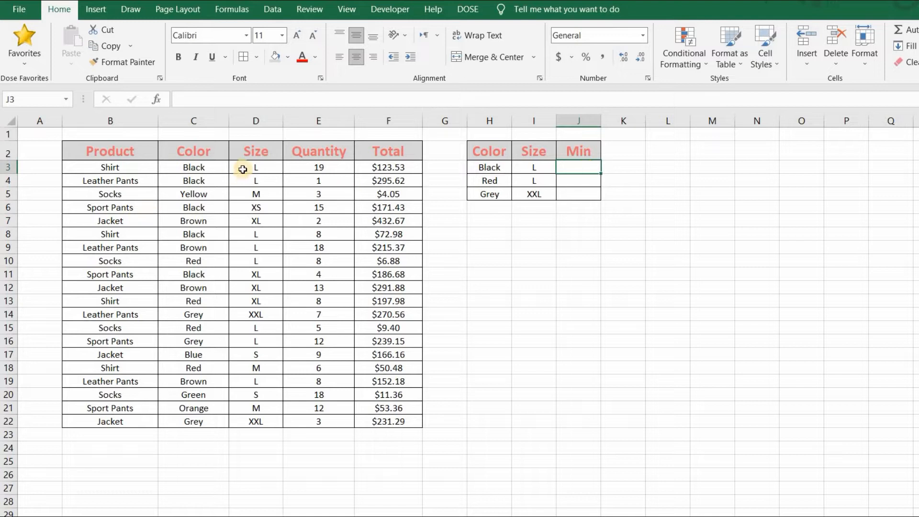
Start a MINIFS formula in J3 under Min with the Total values F3:F22 as the min range.
{"action": "left_click_drag", "start_coordinate": [207, 166], "coordinate": [249, 421]}
{"action": "left_click_drag", "start_coordinate": [411, 162], "coordinate": [406, 422]}
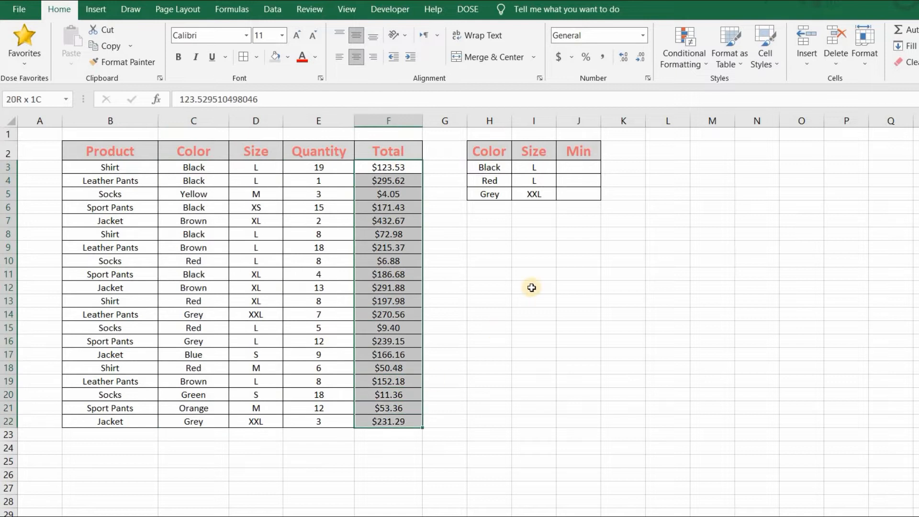
{"action": "left_click", "coordinate": [574, 168]}
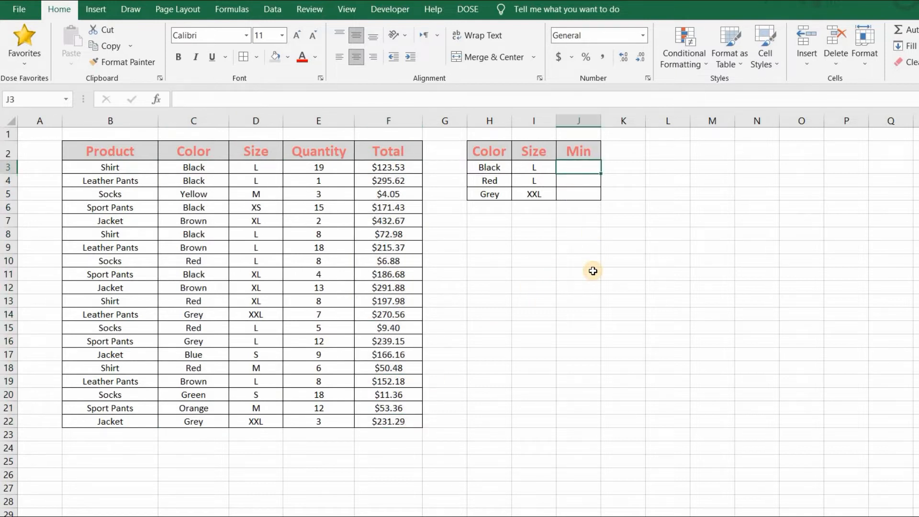
{"action": "type", "text": "=min"}
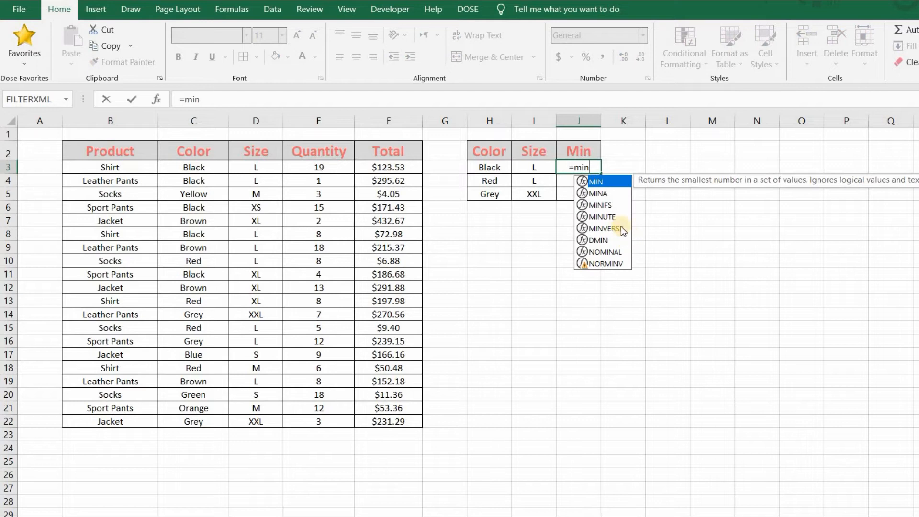
{"action": "double_click", "coordinate": [609, 207]}
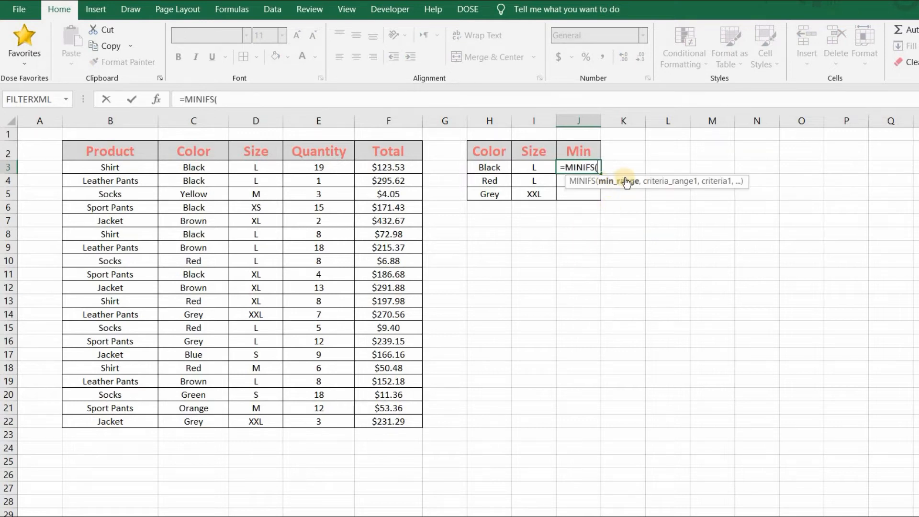
{"action": "left_click_drag", "start_coordinate": [381, 170], "coordinate": [391, 409]}
{"action": "type", "text": ","}
Add the Color column C3:C22 as the first criteria range and H3 as its criterion in the MINIFS formula.
{"action": "left_click_drag", "start_coordinate": [185, 165], "coordinate": [187, 422]}
{"action": "type", "text": ","}
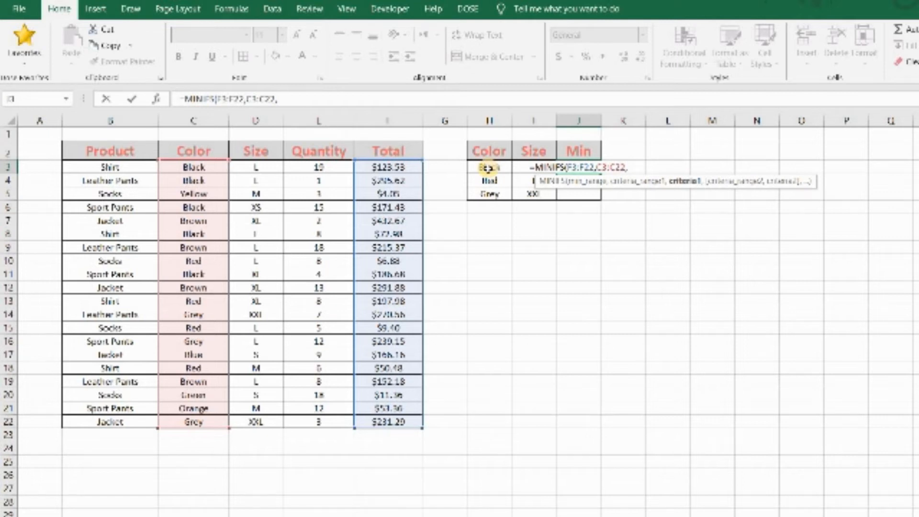
{"action": "left_click", "coordinate": [487, 167]}
{"action": "type", "text": ","}
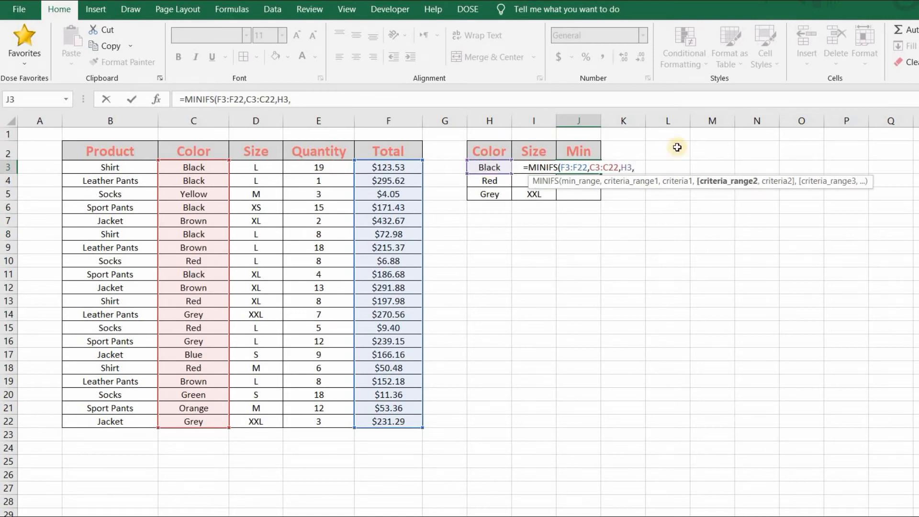
Complete the MINIFS formula with the Size column D3:D22 as second criteria range and I3 as its criterion.
{"action": "left_click_drag", "start_coordinate": [256, 168], "coordinate": [252, 421]}
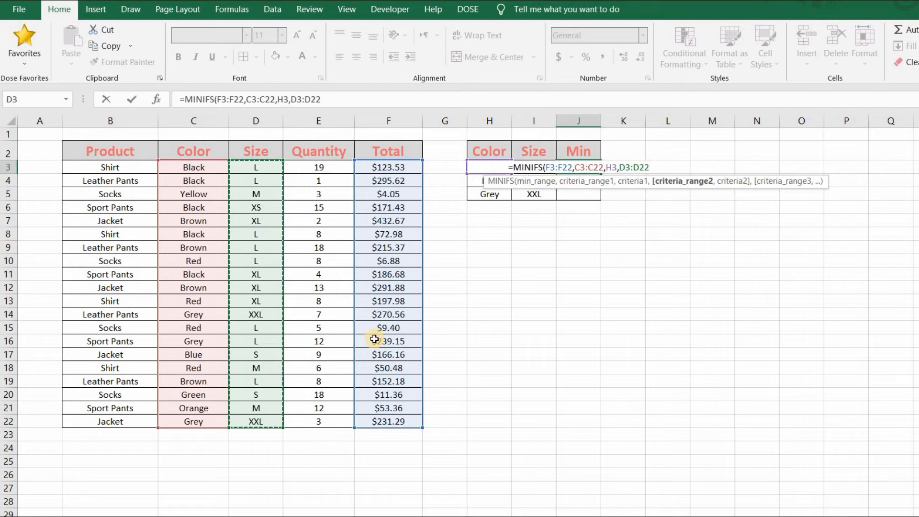
{"action": "type", "text": ","}
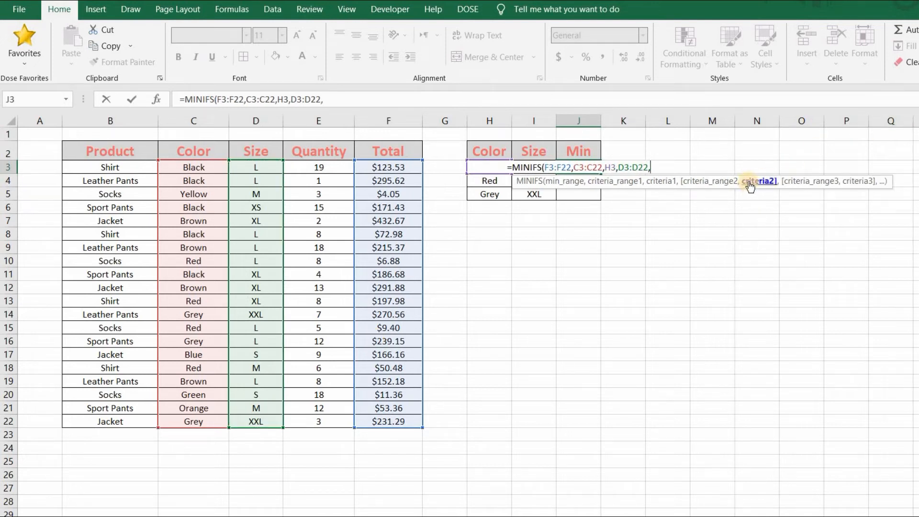
{"action": "key", "text": "Left"}
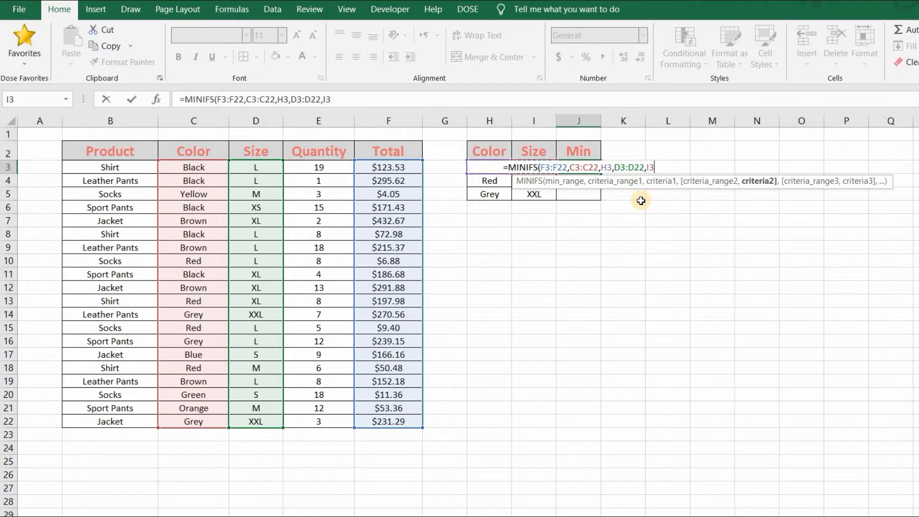
{"action": "type", "text": ")"}
{"action": "key", "text": "Return"}
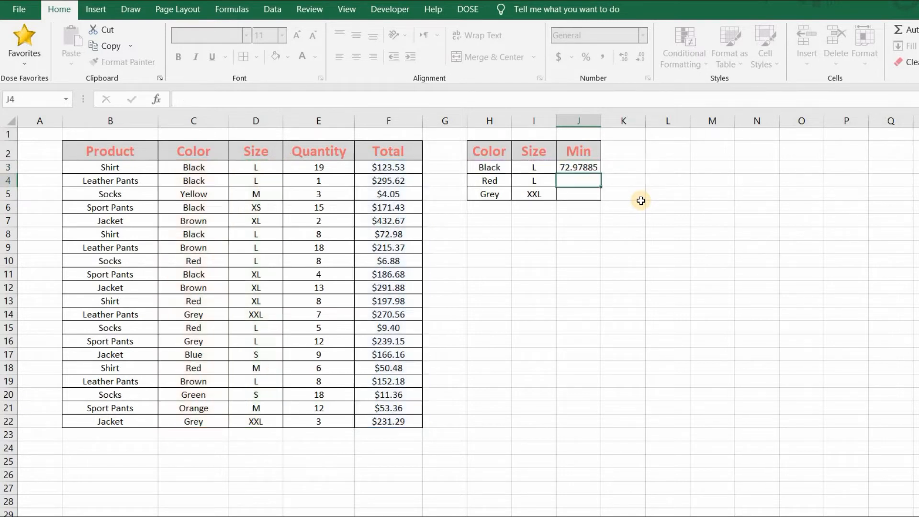
Check the Min result for Black, size L against the table rows and fill the MINIFS formula down to J5.
{"action": "left_click_drag", "start_coordinate": [501, 167], "coordinate": [544, 168]}
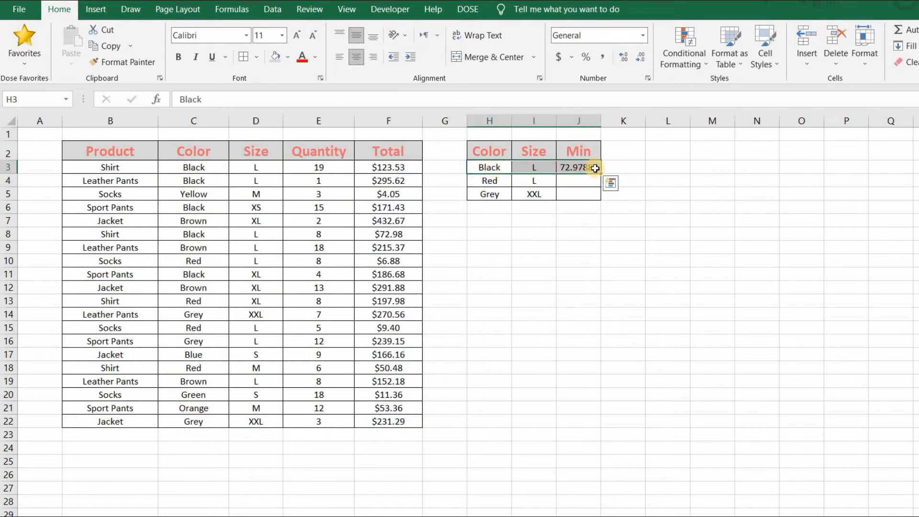
{"action": "left_click_drag", "start_coordinate": [207, 172], "coordinate": [394, 175]}
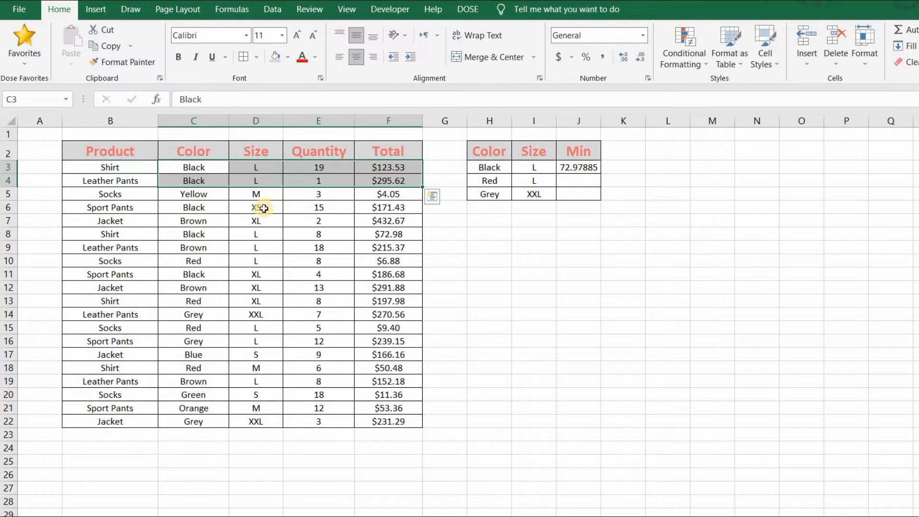
{"action": "left_click_drag", "start_coordinate": [201, 235], "coordinate": [400, 233]}
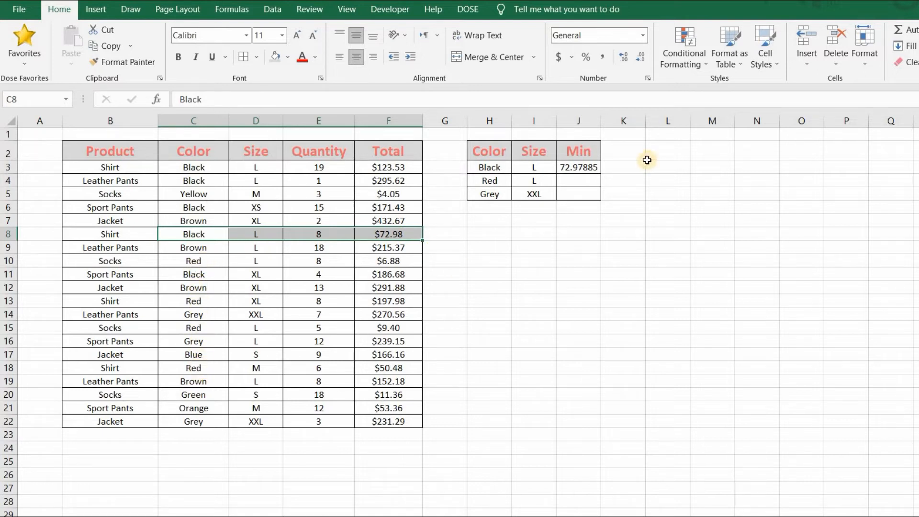
{"action": "left_click", "coordinate": [599, 171]}
{"action": "double_click", "coordinate": [600, 172]}
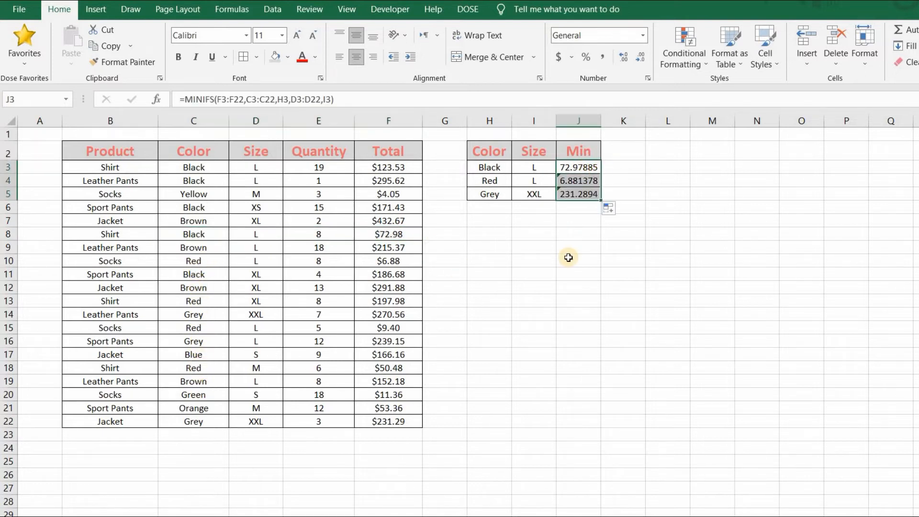
{"action": "left_click", "coordinate": [568, 257]}
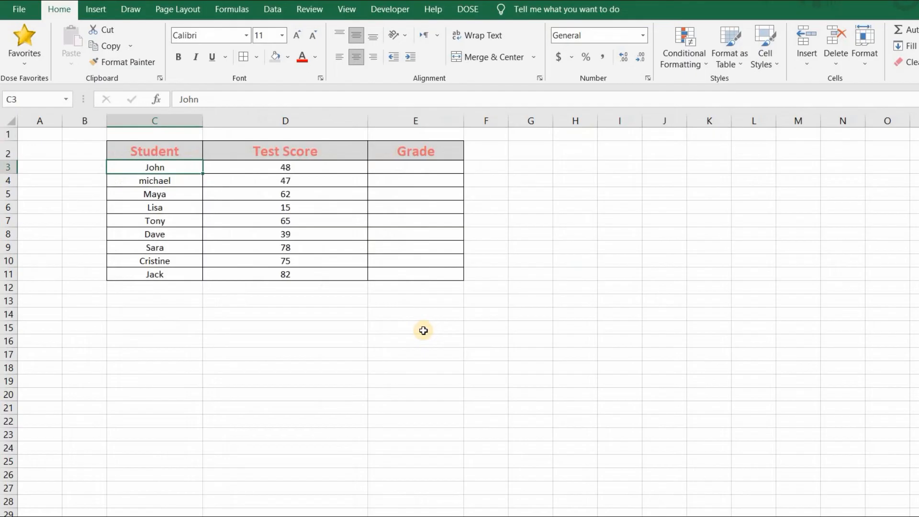
Review the Student, Test Score and Grade columns of the student table.
{"action": "left_click_drag", "start_coordinate": [173, 167], "coordinate": [164, 274]}
{"action": "left_click_drag", "start_coordinate": [307, 167], "coordinate": [277, 271]}
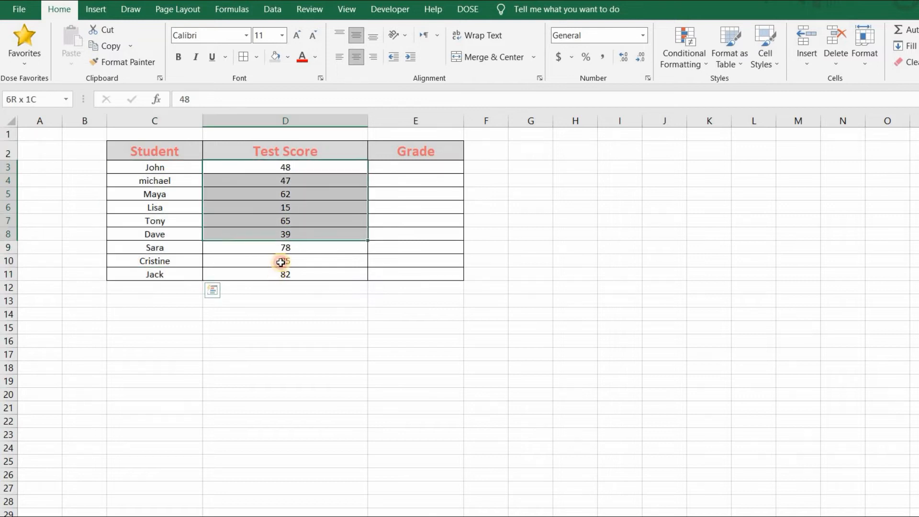
{"action": "left_click", "coordinate": [329, 166]}
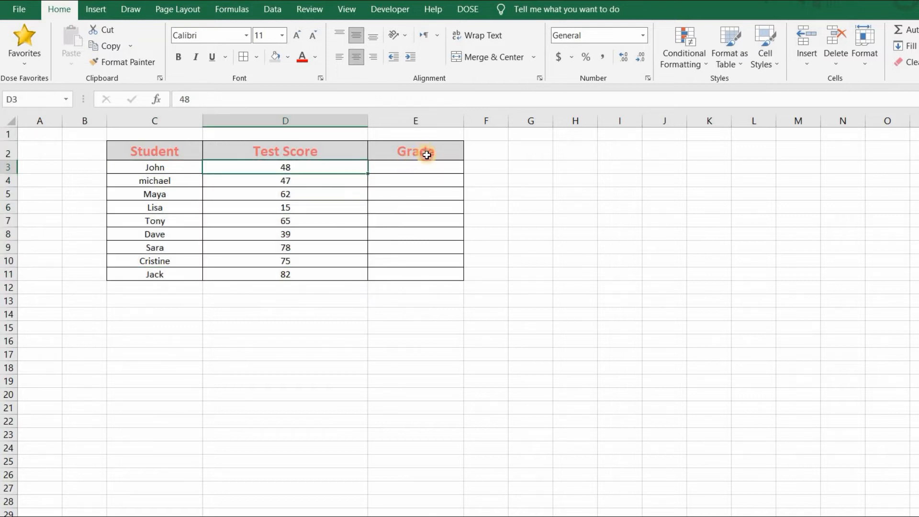
{"action": "left_click", "coordinate": [417, 153]}
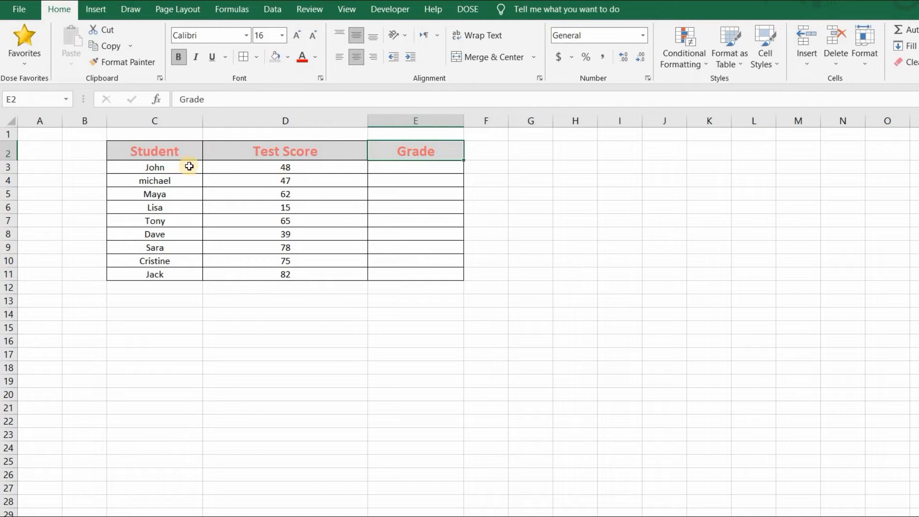
{"action": "left_click", "coordinate": [211, 168]}
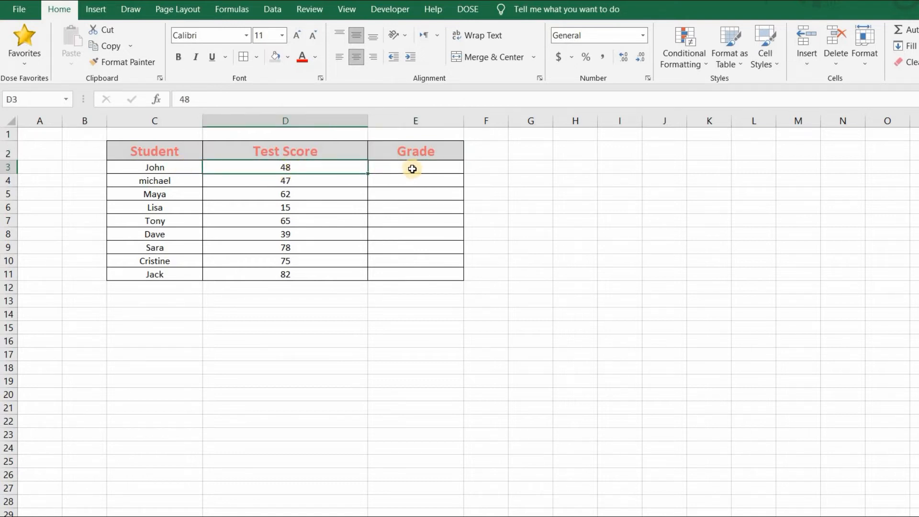
Start an IFS formula in E3 with the first test D3>79 returning "A".
{"action": "key", "text": "Right"}
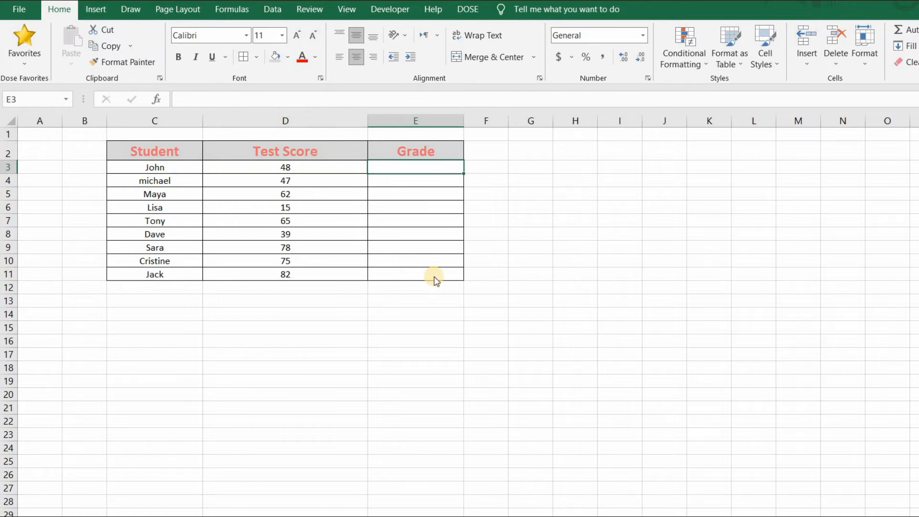
{"action": "type", "text": "=ifs"}
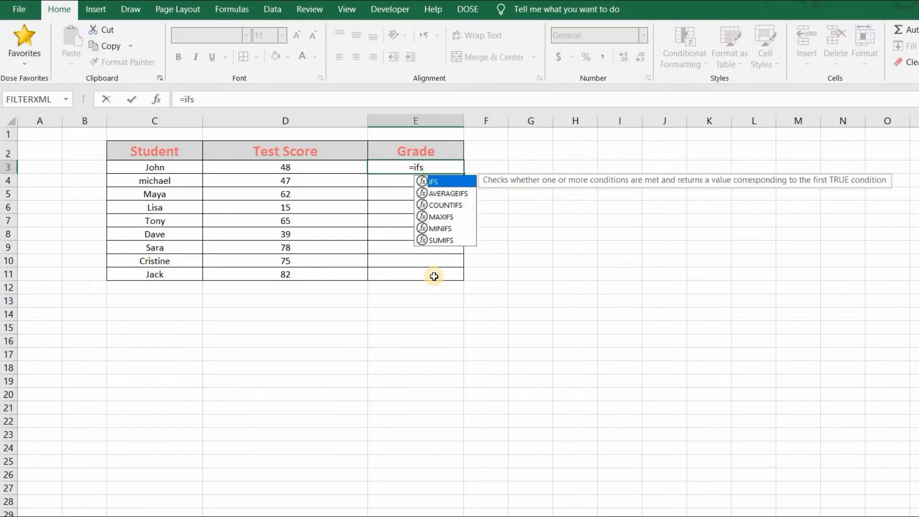
{"action": "type", "text": "("}
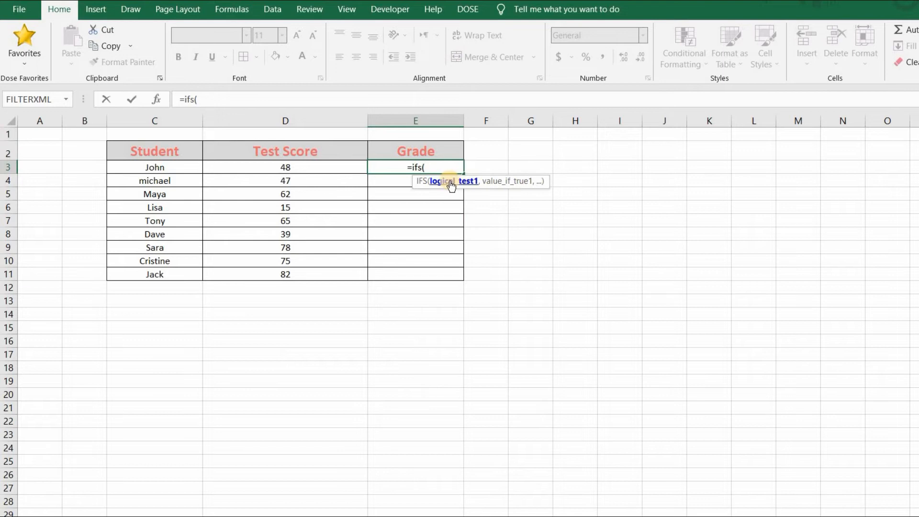
{"action": "left_click", "coordinate": [332, 167]}
{"action": "type", "text": ">7"}
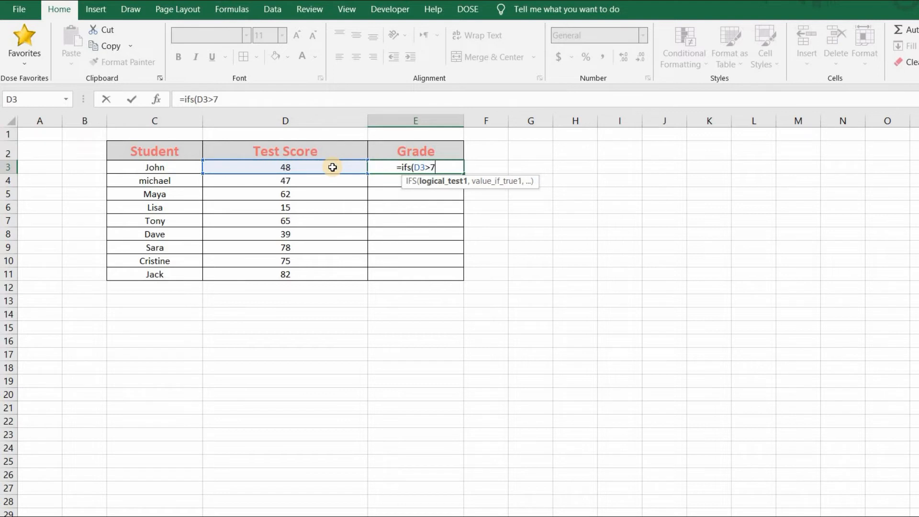
{"action": "type", "text": "9,"}
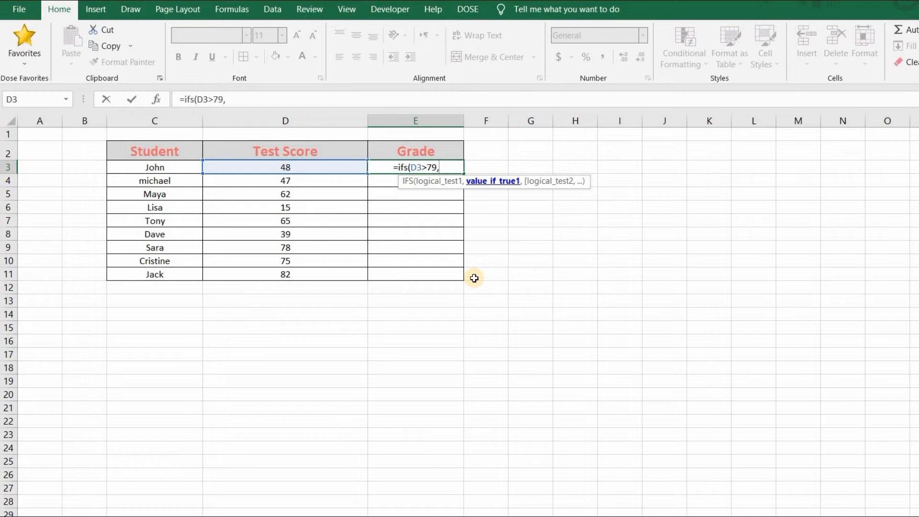
{"action": "type", "text": "\"A\","}
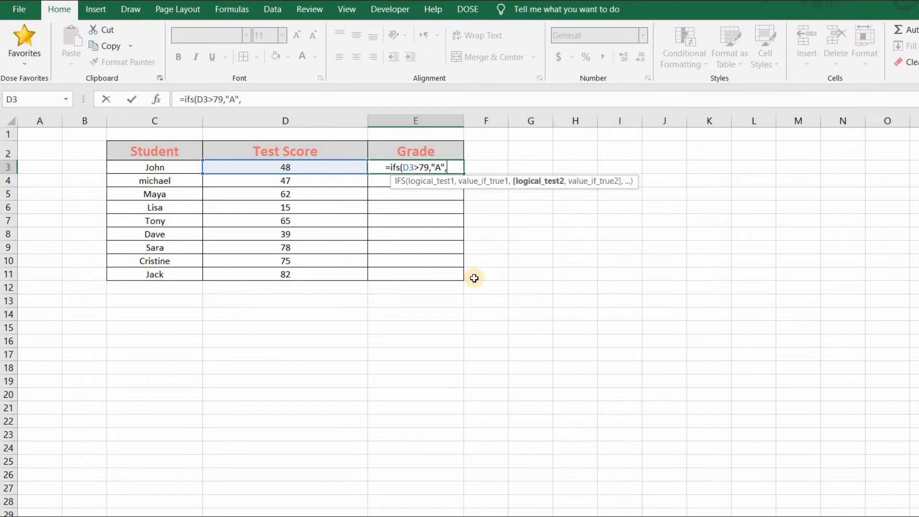
Add the second test D3>69 returning "B" to the IFS formula in E3.
{"action": "left_click", "coordinate": [330, 168]}
{"action": "type", "text": ">69"}
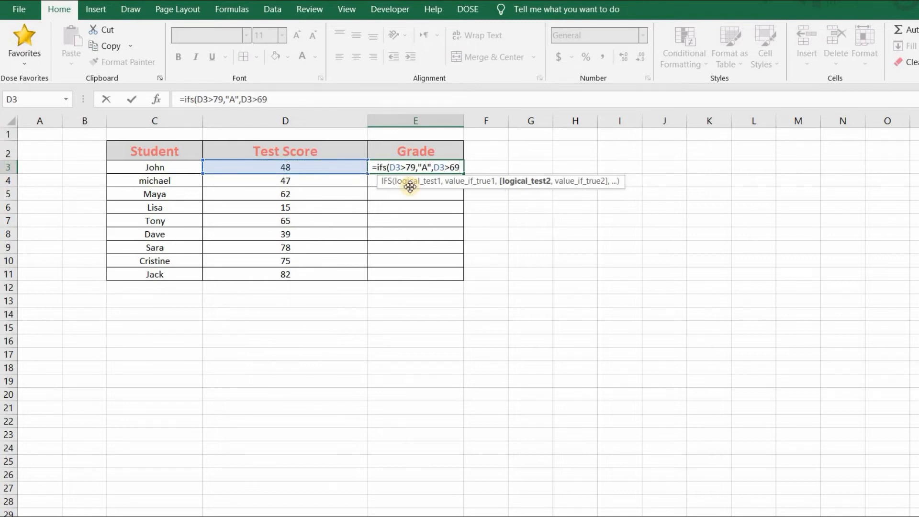
{"action": "type", "text": ",\"B\","}
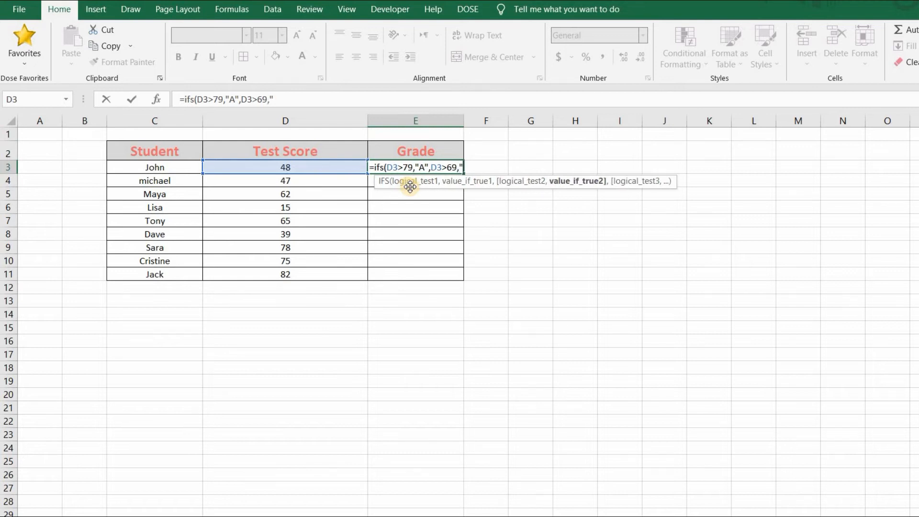
Add the third test D3>59 returning "C" to the IFS formula in E3.
{"action": "left_click", "coordinate": [294, 166]}
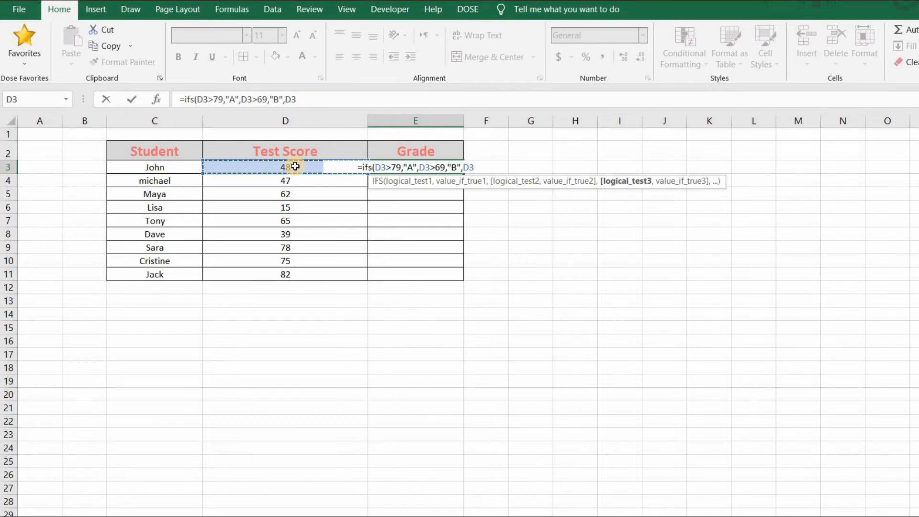
{"action": "type", "text": ">5"}
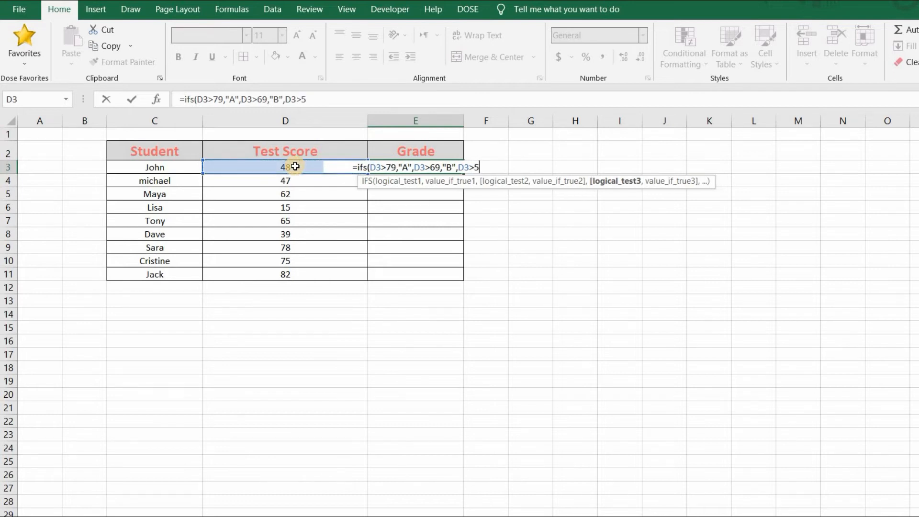
{"action": "type", "text": "9,\""}
{"action": "type", "text": "C"}
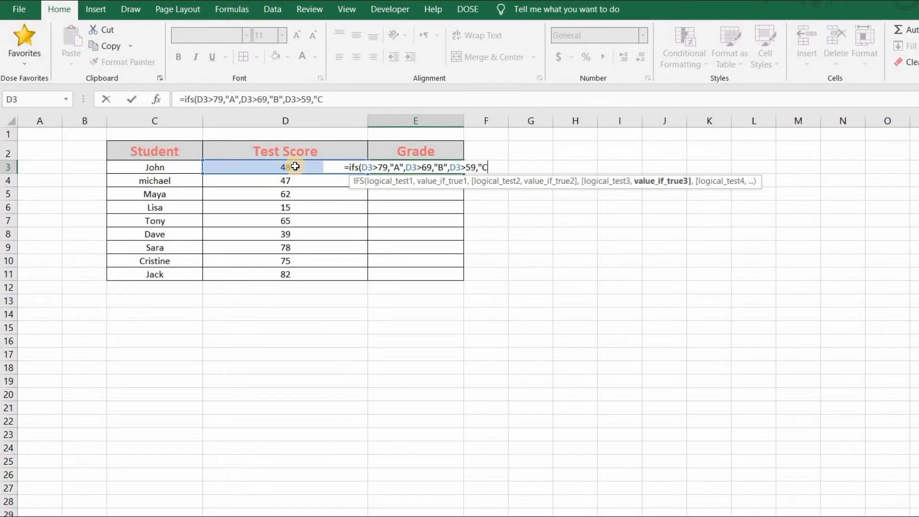
{"action": "type", "text": "\","}
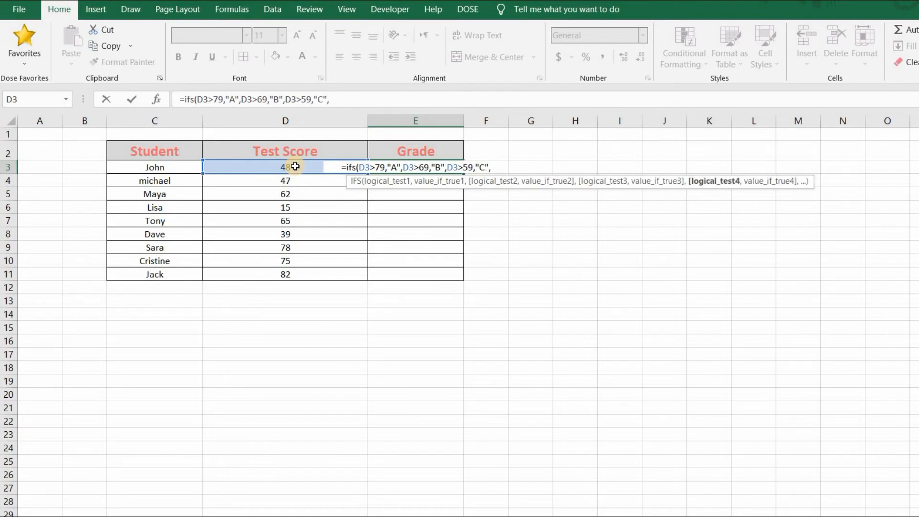
Add the fourth test D3>49 returning "D" to the IFS formula in E3.
{"action": "left_click", "coordinate": [295, 166]}
{"action": "type", "text": ">49"}
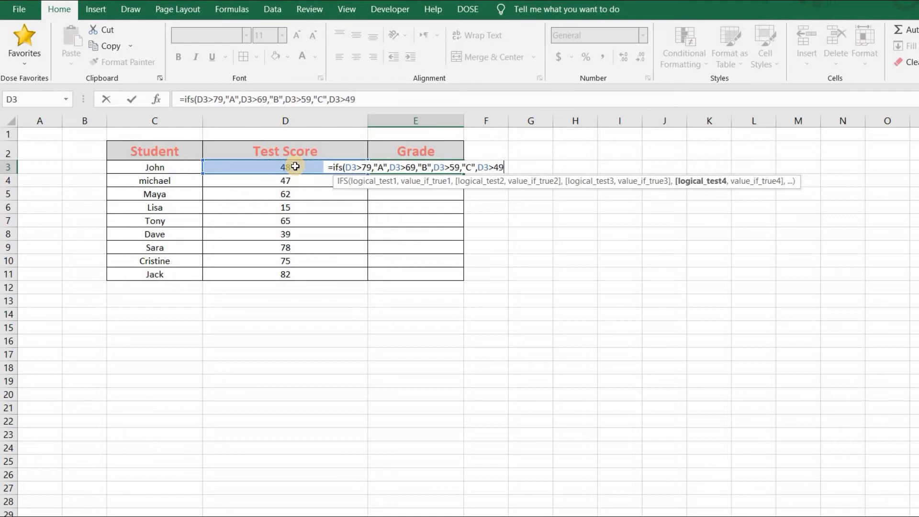
{"action": "type", "text": ","}
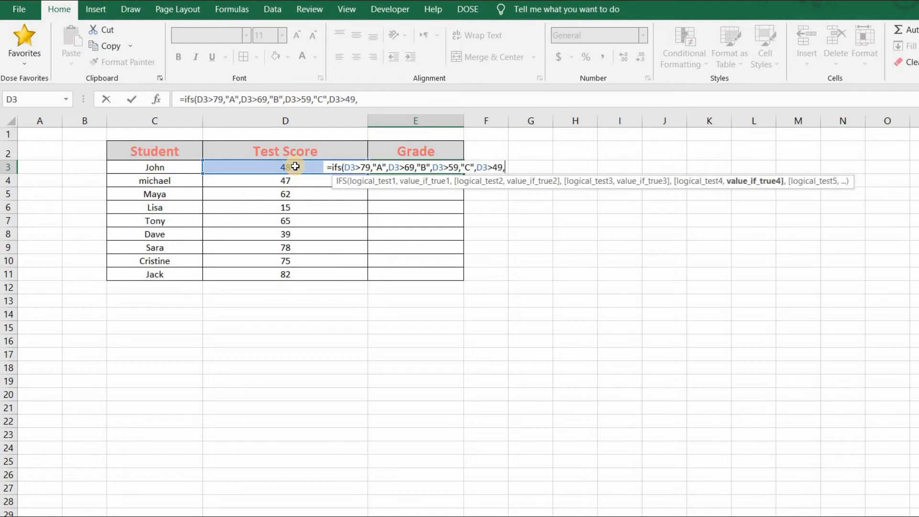
{"action": "type", "text": "\"D"}
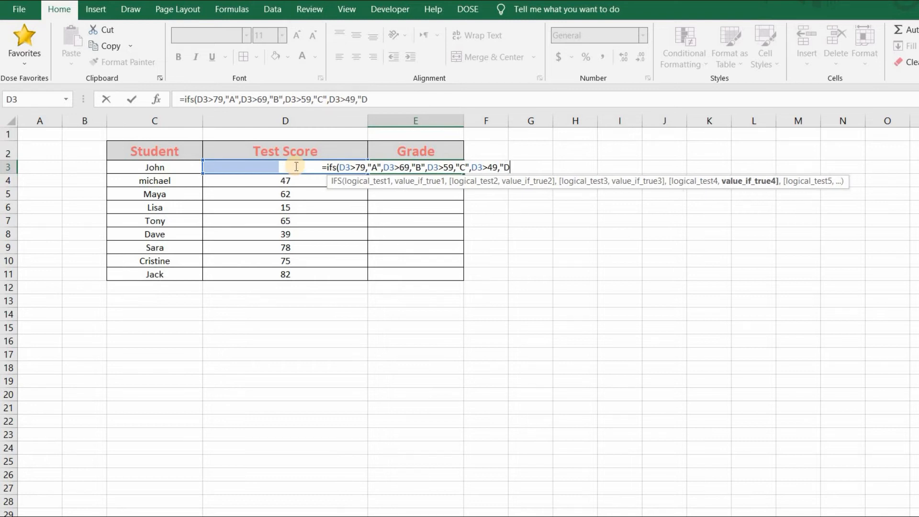
{"action": "type", "text": "\","}
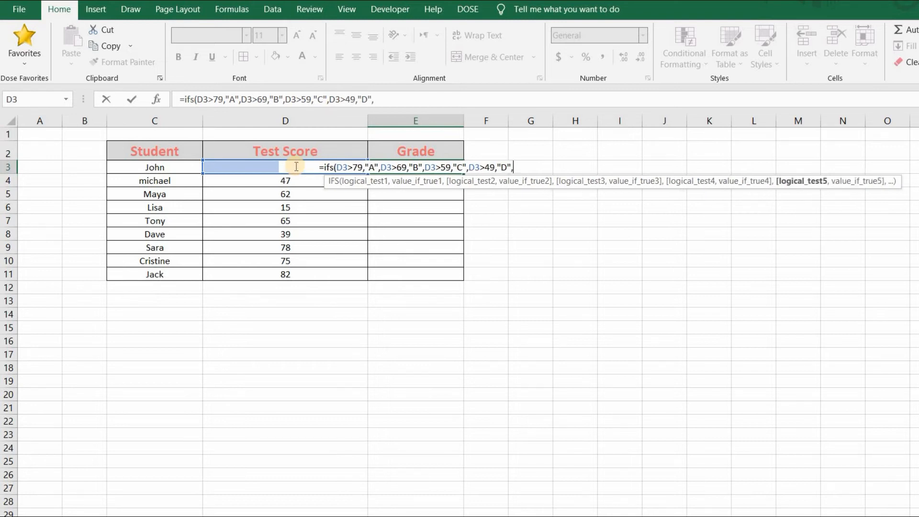
Complete the IFS formula in E3 with the last test D3>0 returning "F".
{"action": "left_click", "coordinate": [222, 168]}
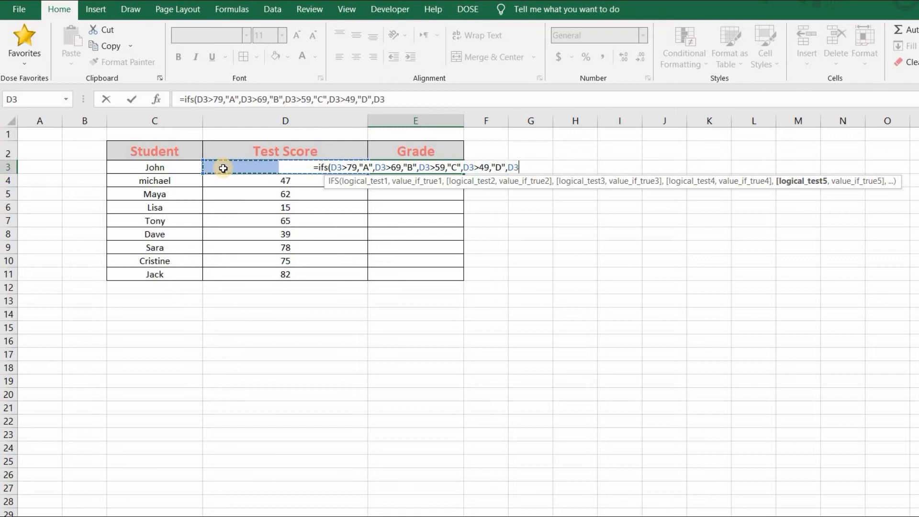
{"action": "type", "text": ","}
{"action": "key", "text": "BackSpace"}
{"action": "type", "text": ">"}
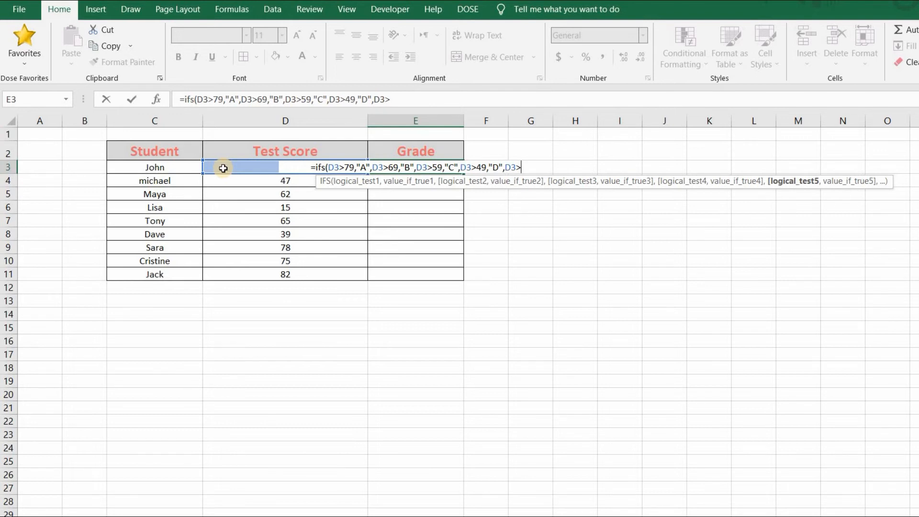
{"action": "type", "text": "0,"}
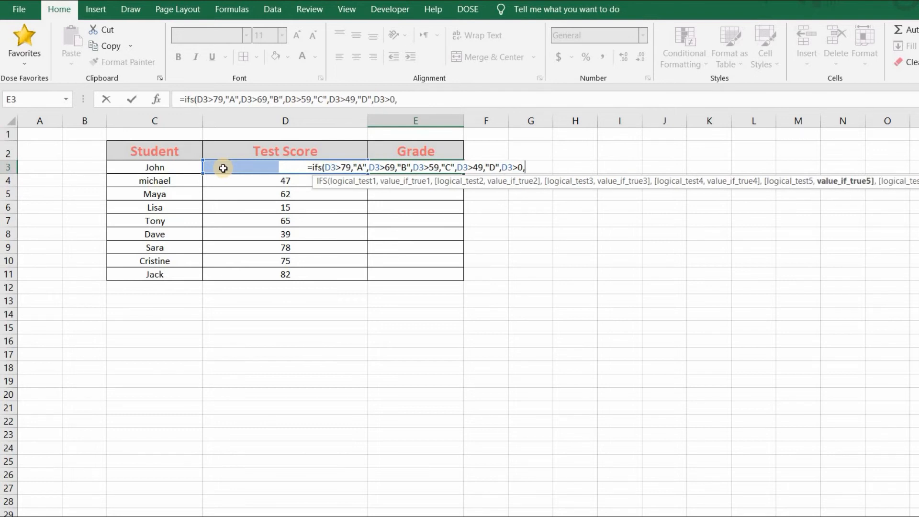
{"action": "type", "text": "\"F\")"}
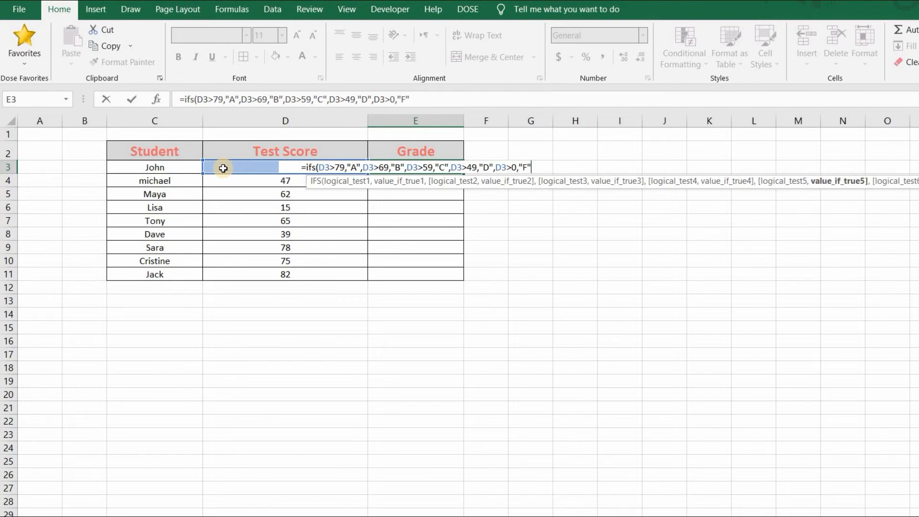
{"action": "key", "text": "Return"}
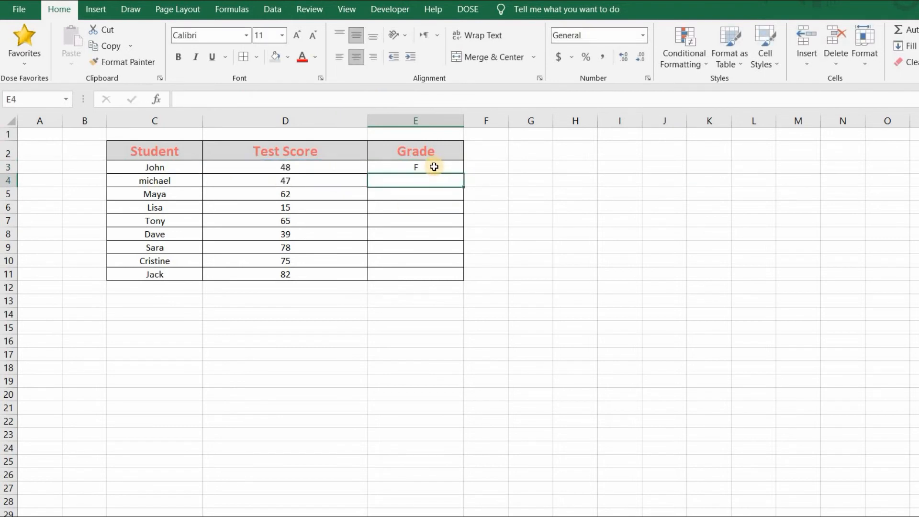
Fill the IFS formula from E3 down to E11 and check the resulting grades.
{"action": "left_click", "coordinate": [433, 167]}
{"action": "left_click_drag", "start_coordinate": [463, 174], "coordinate": [458, 281]}
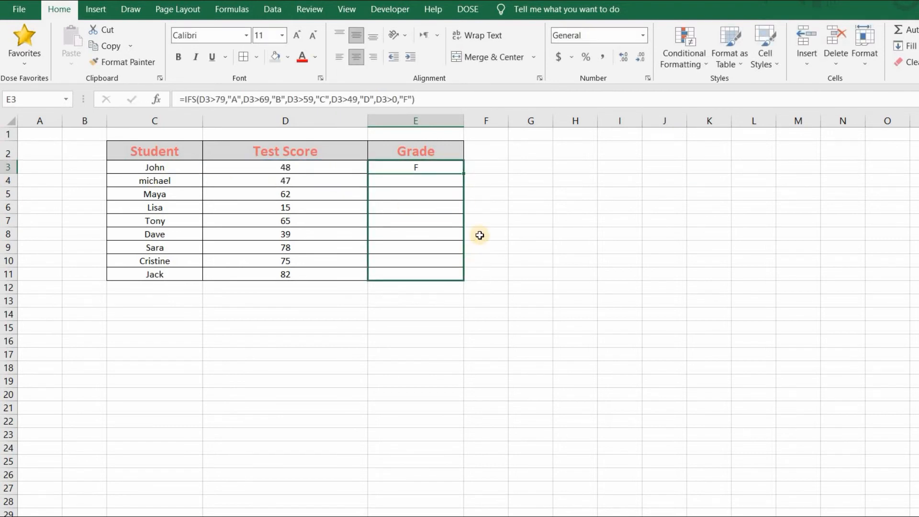
{"action": "left_click", "coordinate": [430, 168]}
{"action": "left_click", "coordinate": [426, 192]}
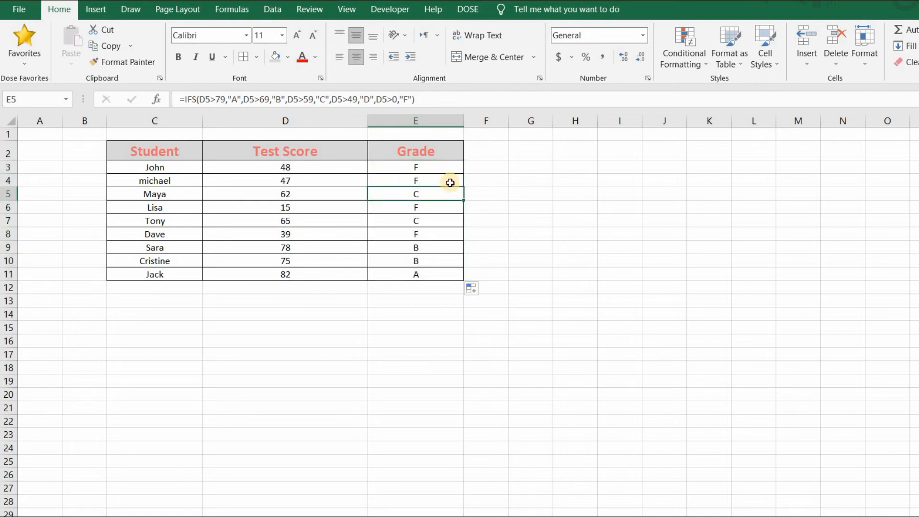
{"action": "left_click_drag", "start_coordinate": [437, 168], "coordinate": [442, 278]}
{"action": "left_click", "coordinate": [447, 167]}
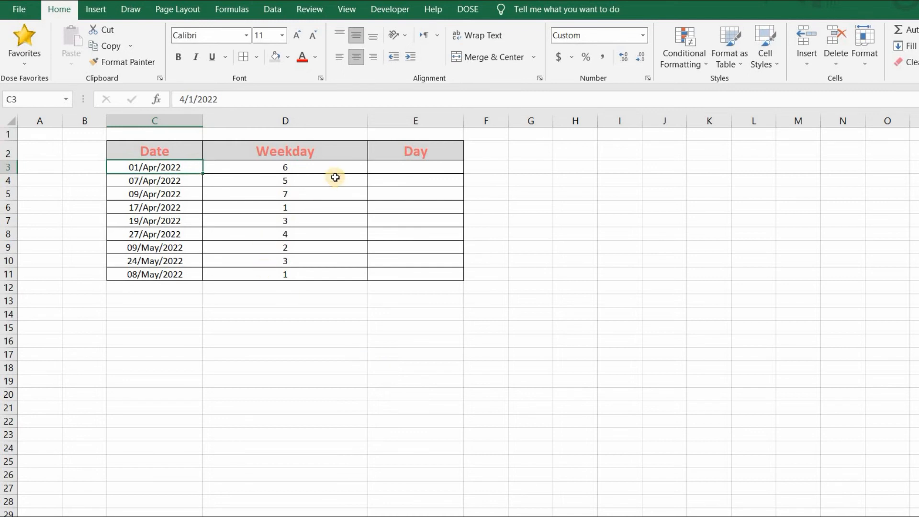
Check the Weekday formula in D3 and start a SWITCH formula in E3 with D3 as its expression.
{"action": "left_click", "coordinate": [307, 167]}
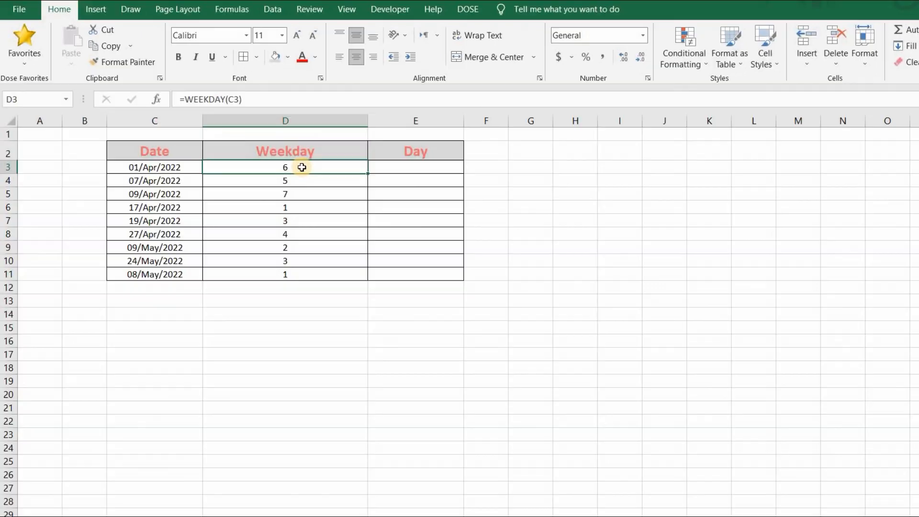
{"action": "key", "text": "Right"}
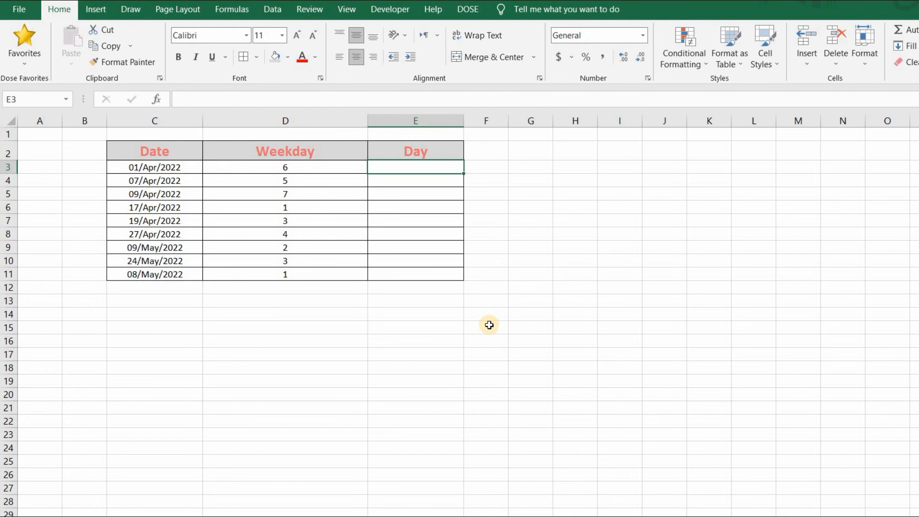
{"action": "type", "text": "=switc"}
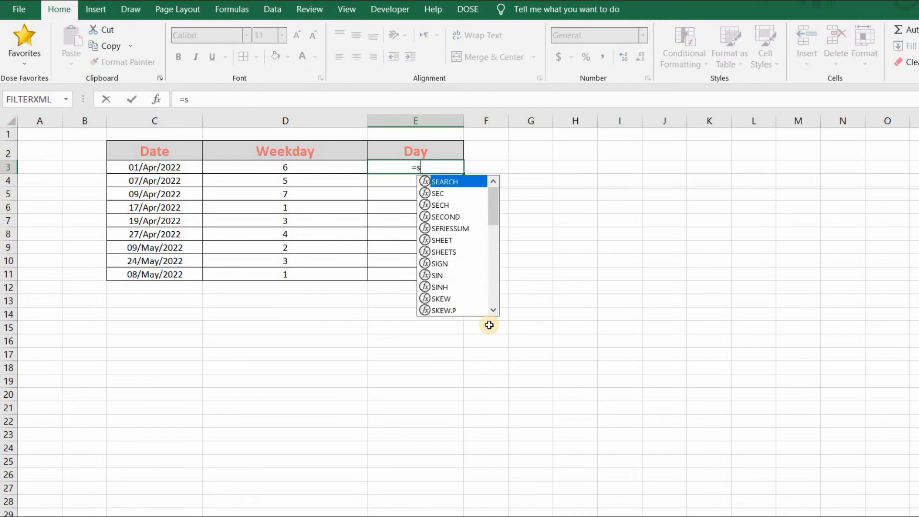
{"action": "key", "text": "Tab"}
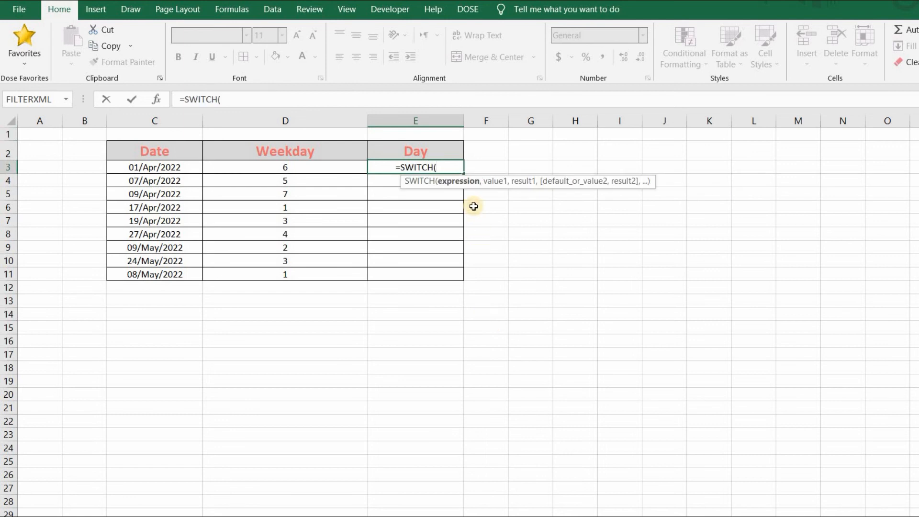
{"action": "left_click", "coordinate": [313, 167]}
{"action": "type", "text": ","}
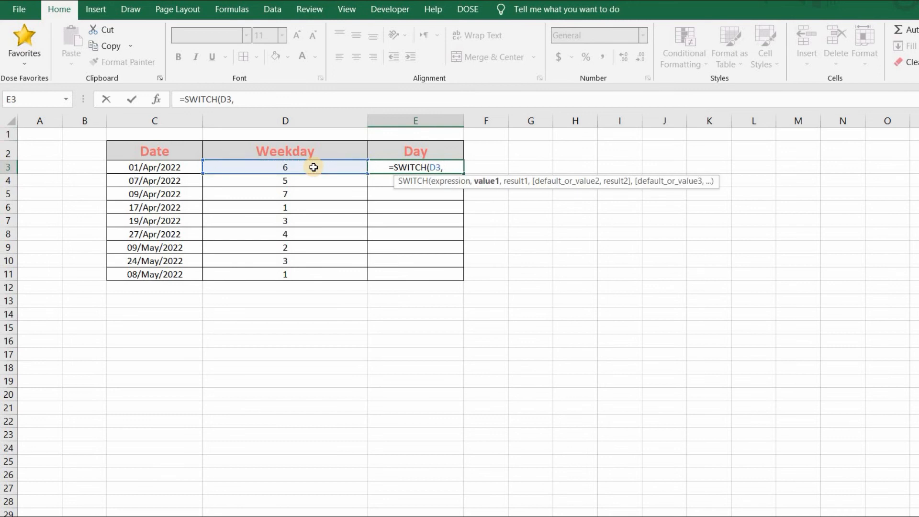
{"action": "type", "text": "6"}
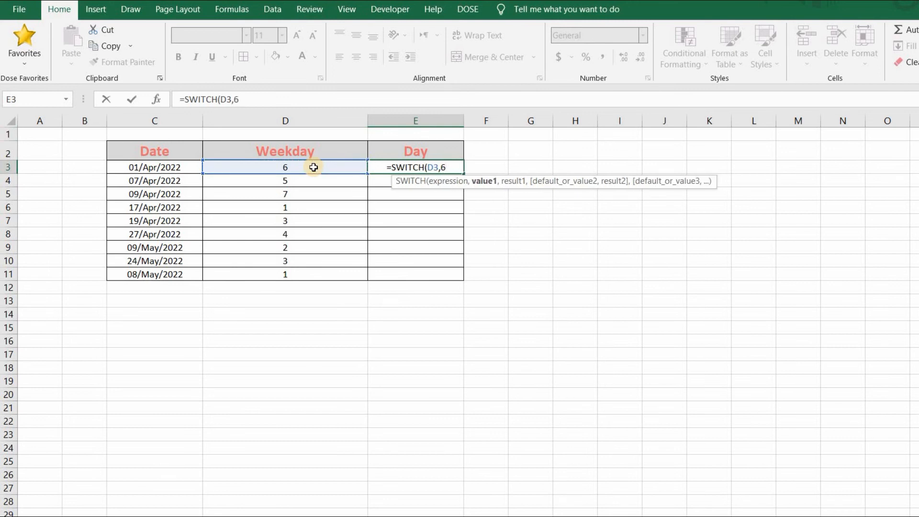
{"action": "type", "text": ","}
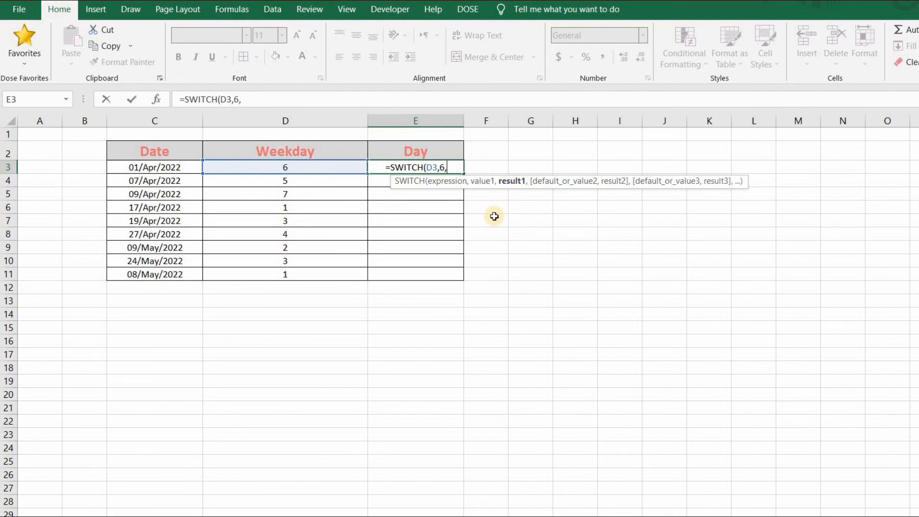
{"action": "type", "text": "\"W"}
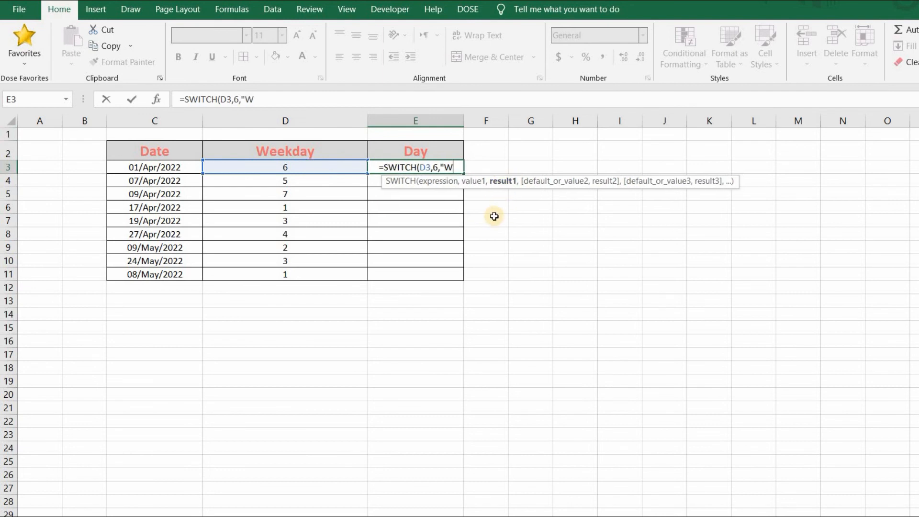
{"action": "type", "text": "eekE"}
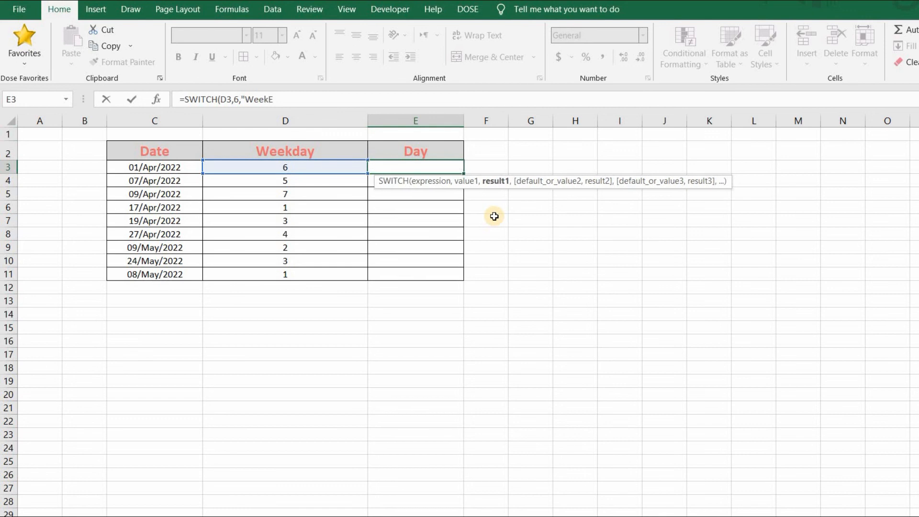
{"action": "type", "text": "nd\","}
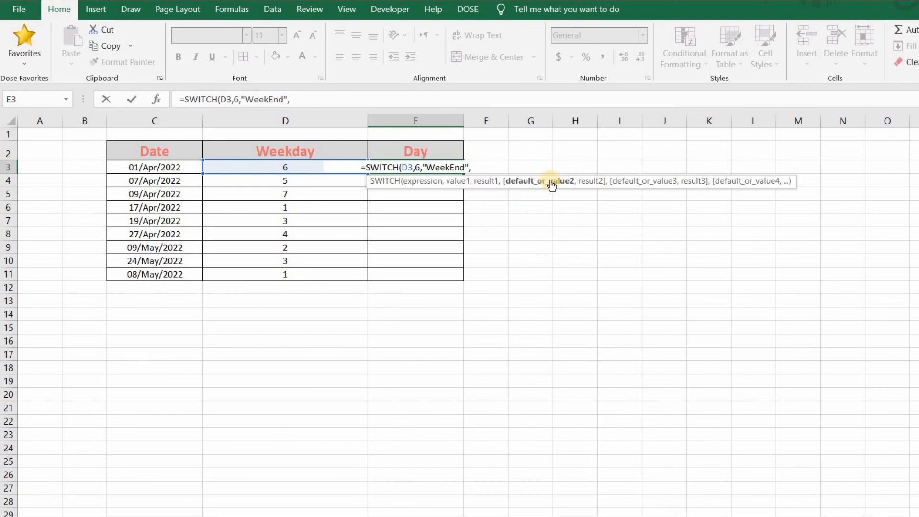
{"action": "type", "text": "7"}
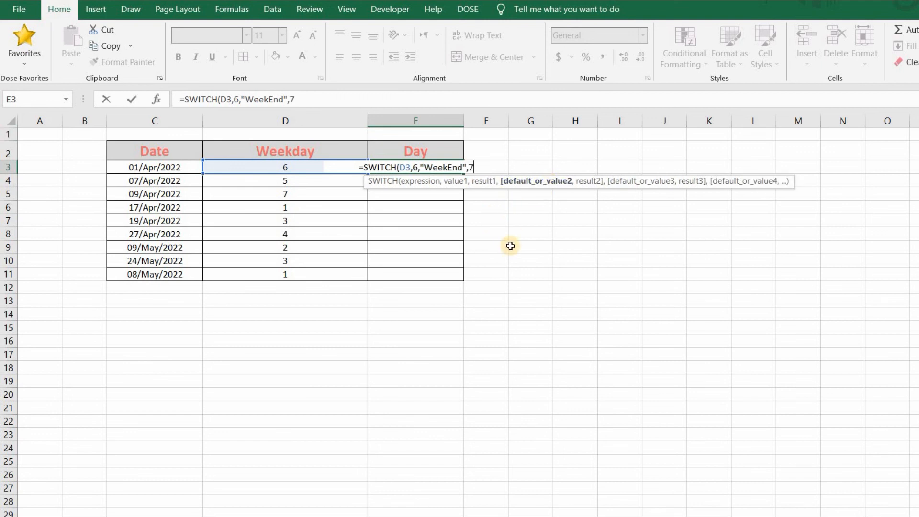
{"action": "type", "text": ",\"WeekE"}
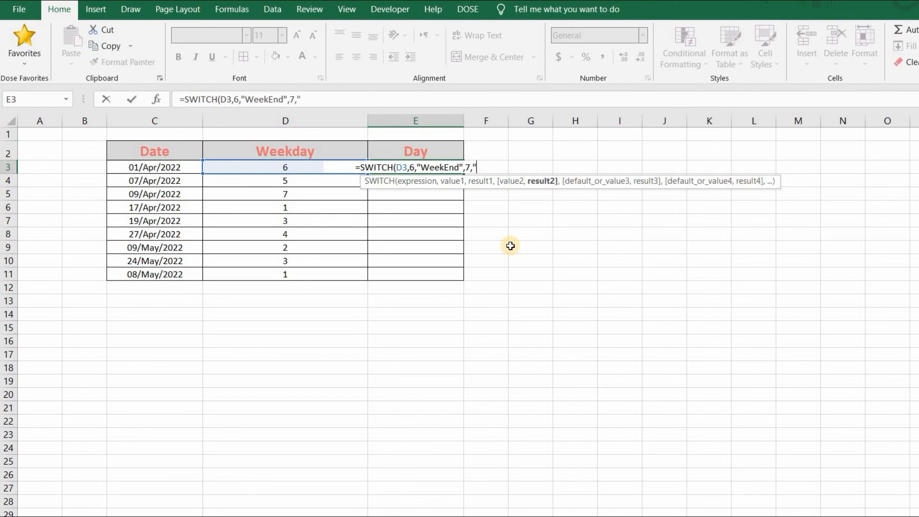
{"action": "type", "text": "nd\","}
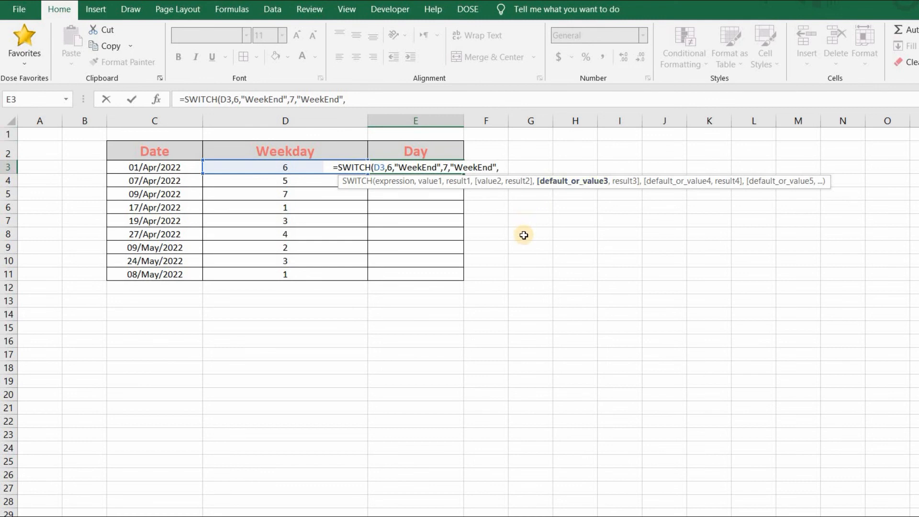
Complete the SWITCH formula in E3 with "WeekDay" as the default result.
{"action": "type", "text": "\"We"}
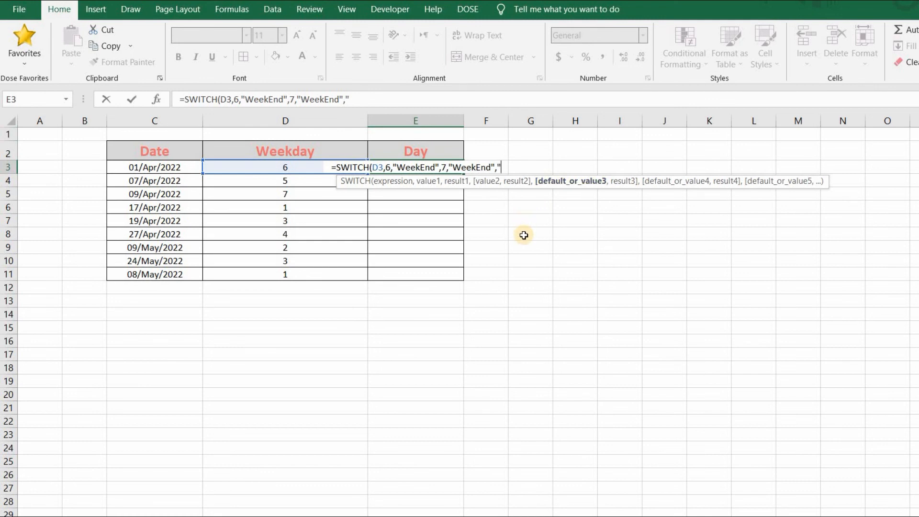
{"action": "type", "text": "D"}
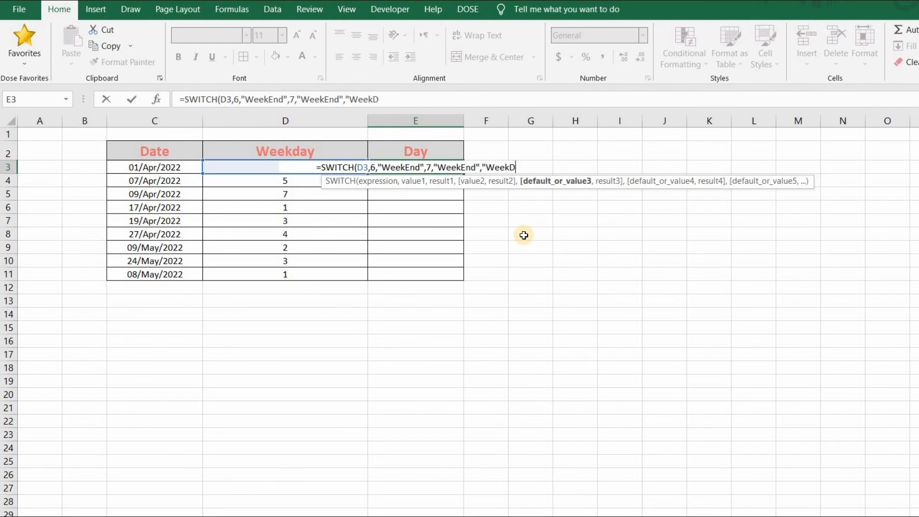
{"action": "type", "text": "ay\""}
{"action": "key", "text": "Return"}
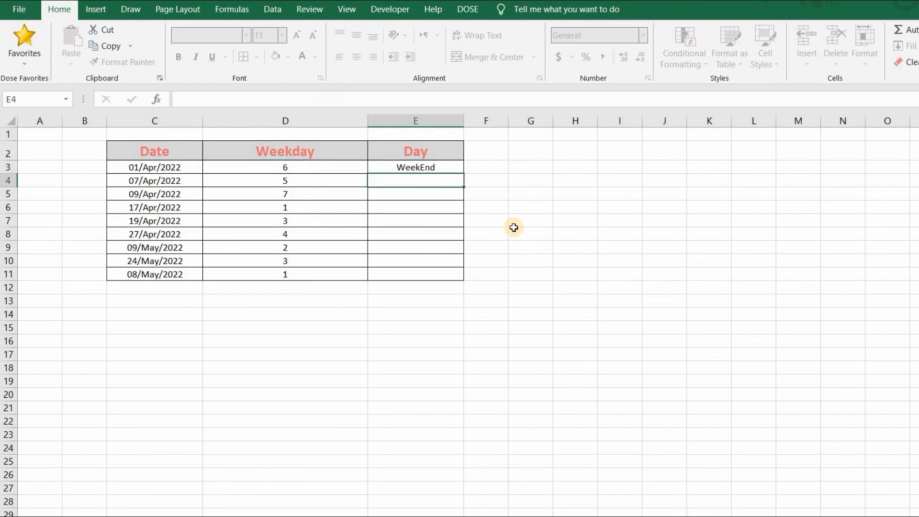
Fill the SWITCH formula from E3 down to E11 and check the resulting day labels.
{"action": "key", "text": "Up"}
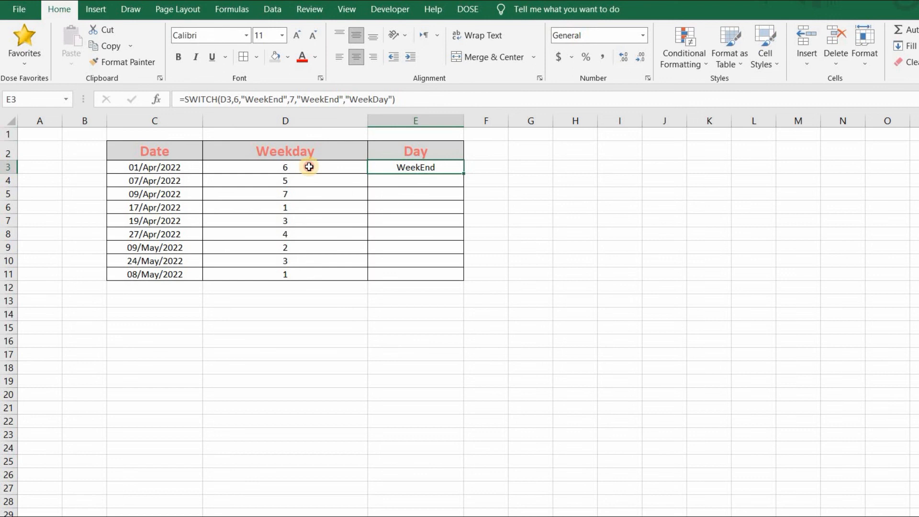
{"action": "left_click_drag", "start_coordinate": [452, 274], "coordinate": [471, 272]}
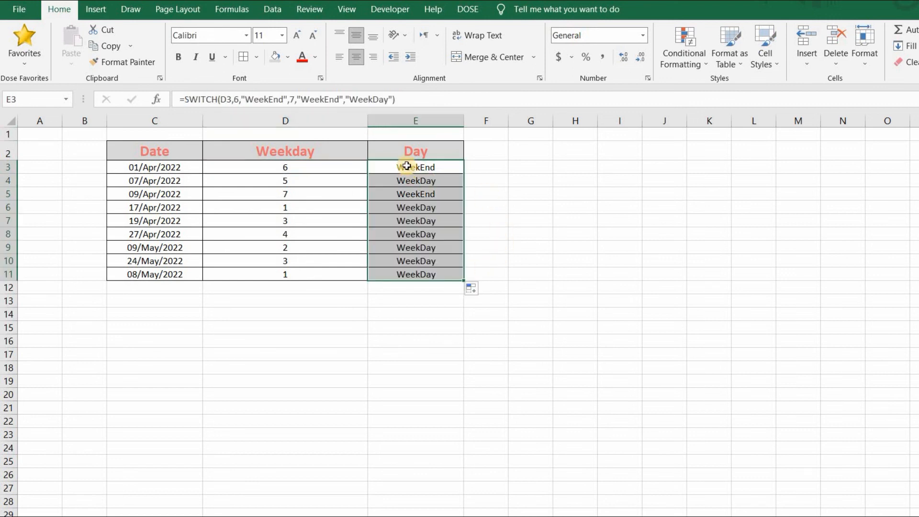
{"action": "key", "text": "Right"}
{"action": "key", "text": "Down"}
{"action": "key", "text": "Down"}
{"action": "left_click", "coordinate": [431, 172]}
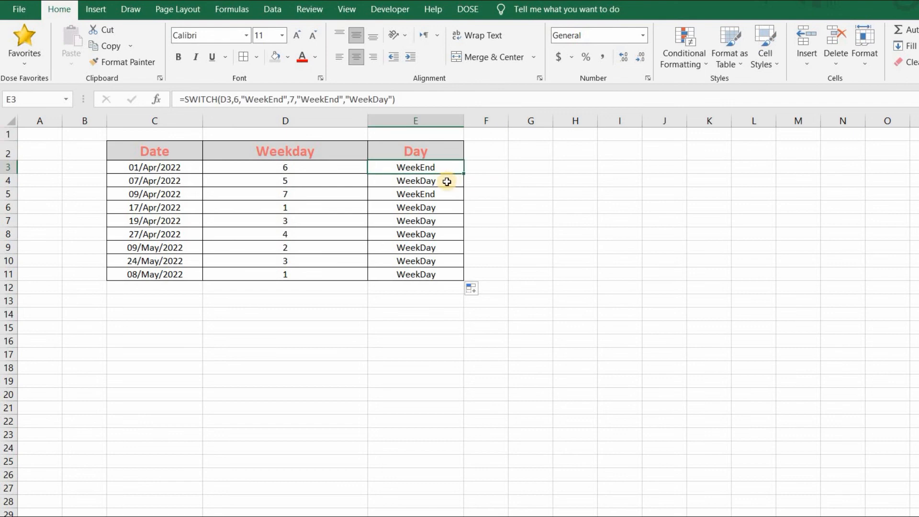